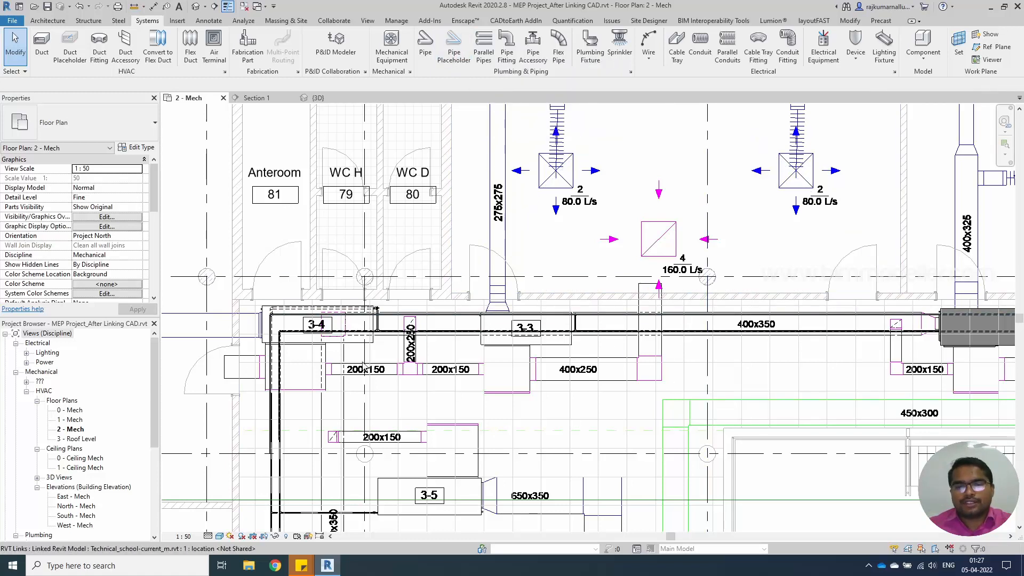
Step: Place a similar M_WSHP 11 kW unit in the open area below unit 3-3, matching the existing heat pump
middle_click_drag(594, 430, 536, 395)
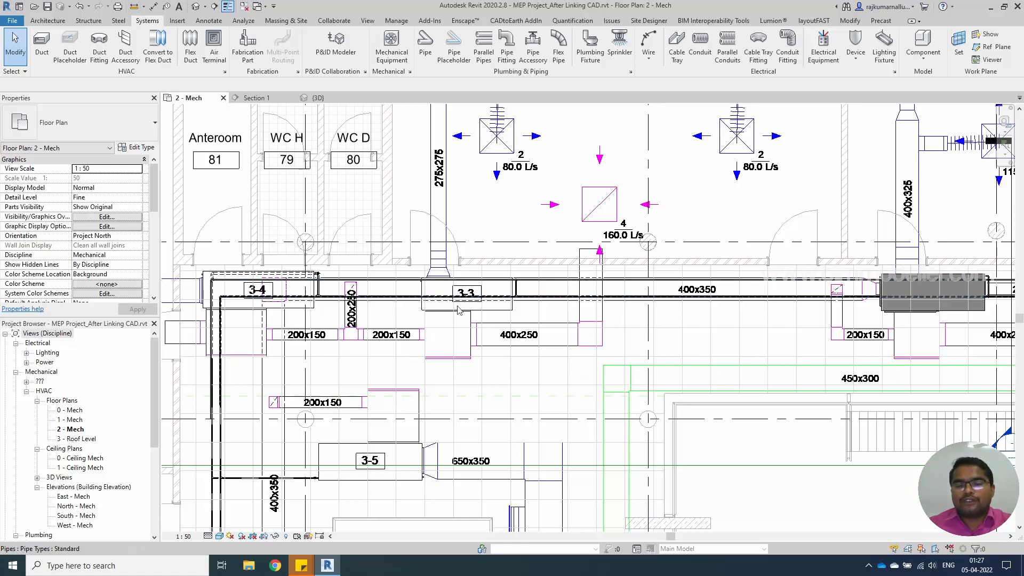
middle_click_drag(453, 363, 513, 382)
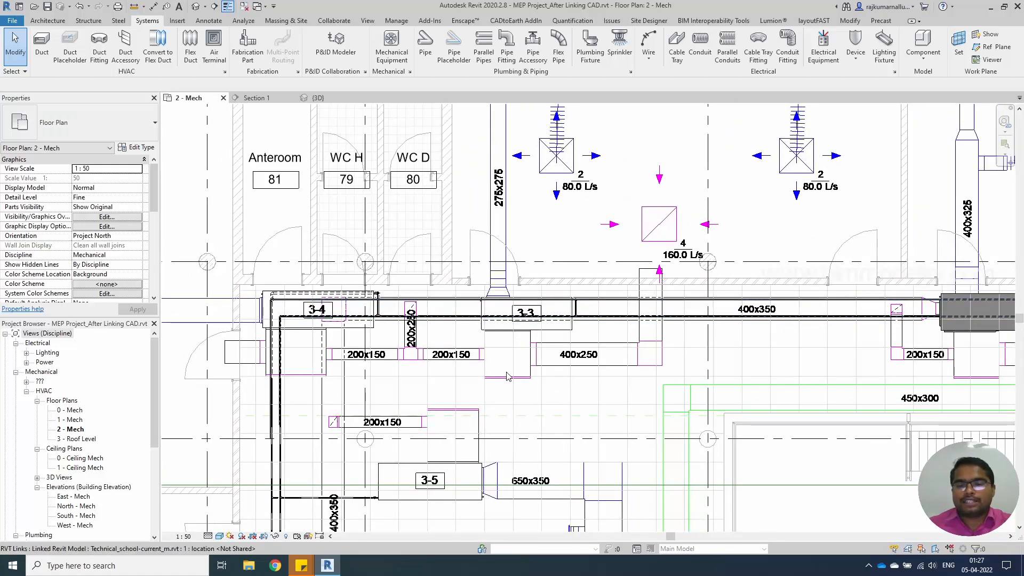
left_click(953, 329)
right_click(953, 328)
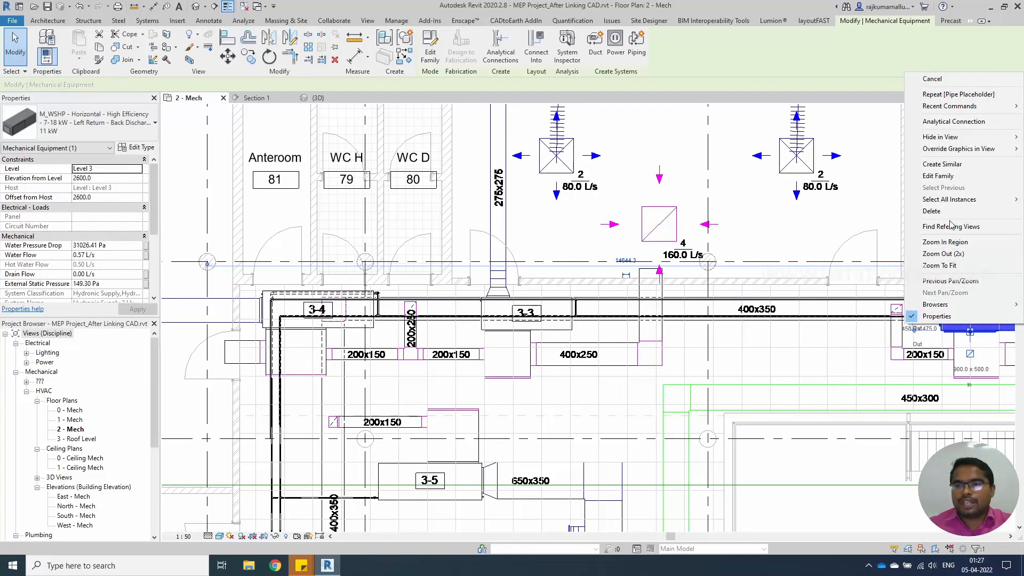
left_click(942, 164)
left_click(372, 554)
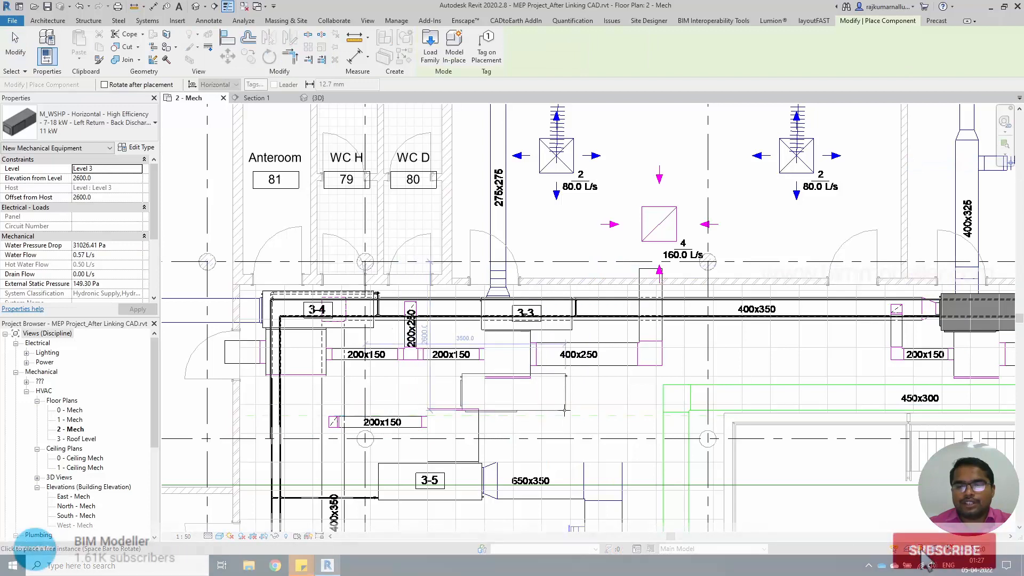
key("Escape")
key("Escape")
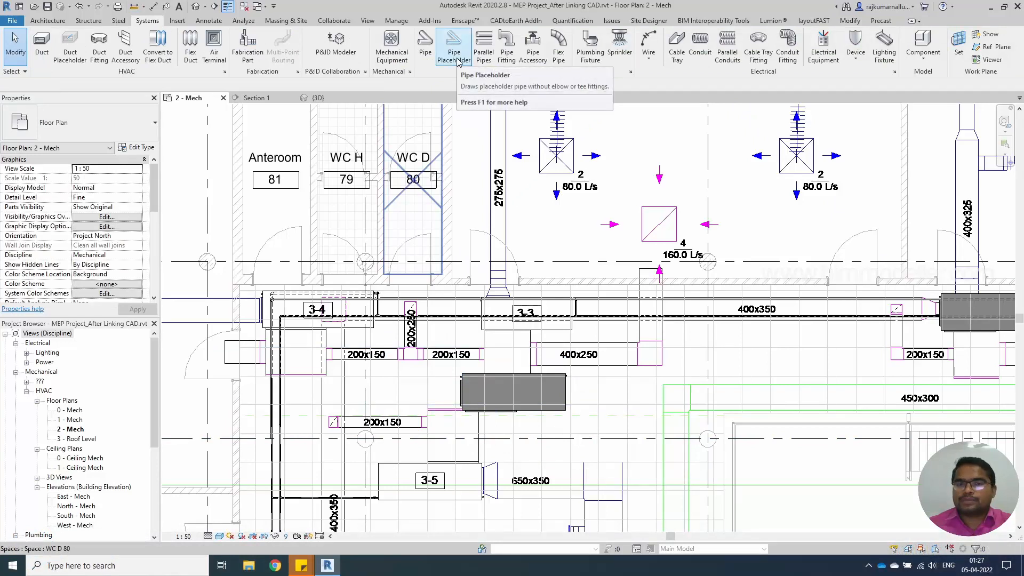
left_click(522, 376)
key("Escape")
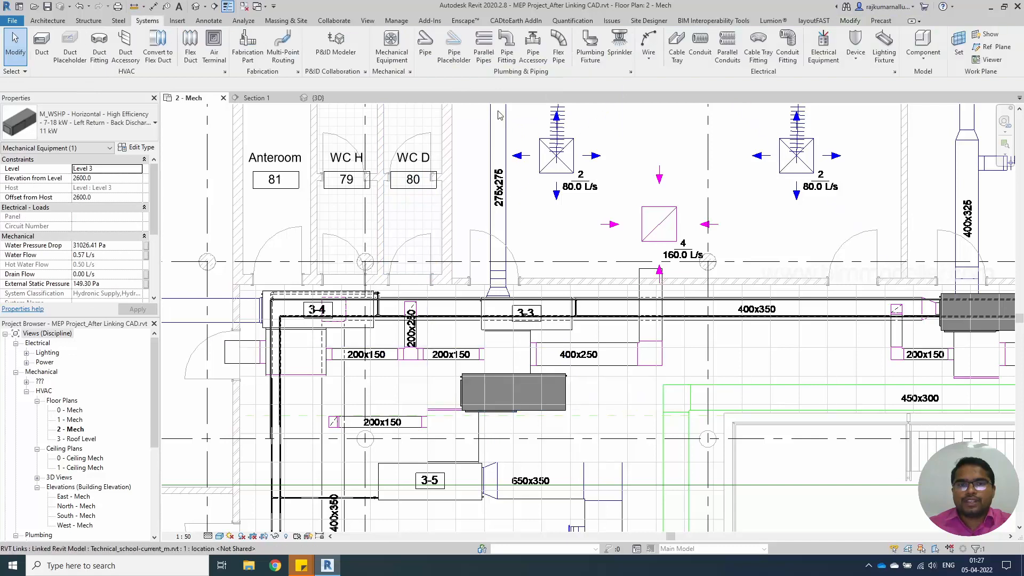
Step: Draw a stepped four-segment pipe placeholder run, 20 mm in diameter, in the free space beside the new heat pump unit
left_click(451, 43)
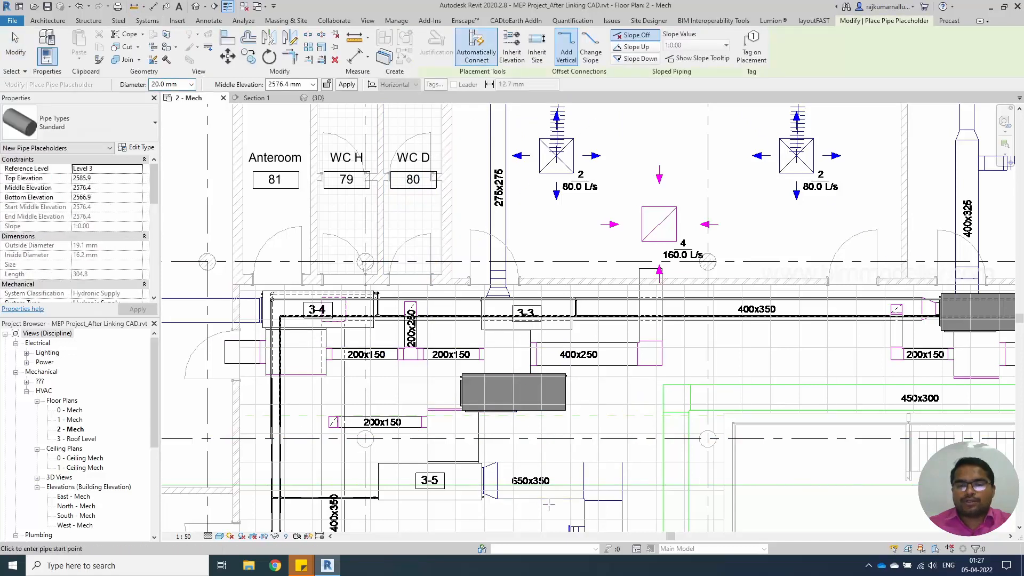
left_click(608, 395)
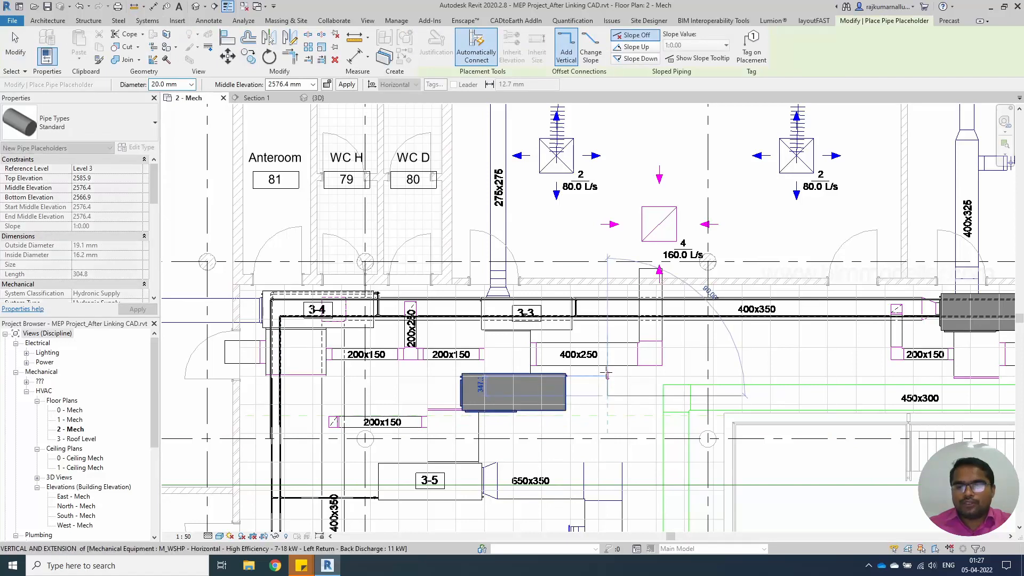
scroll(607, 374, "up", 2)
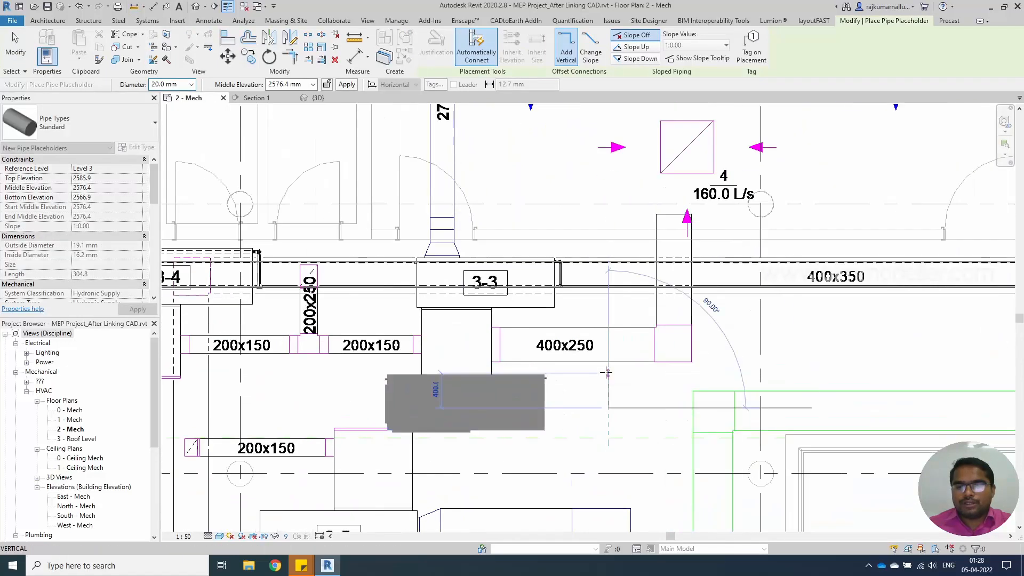
left_click(662, 373)
left_click(660, 401)
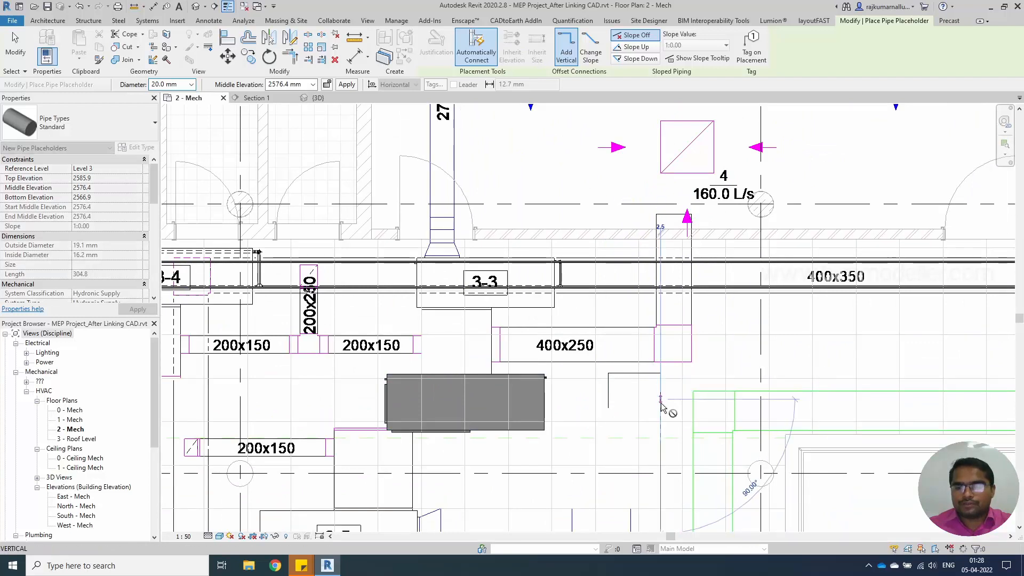
left_click(704, 400)
key("Escape")
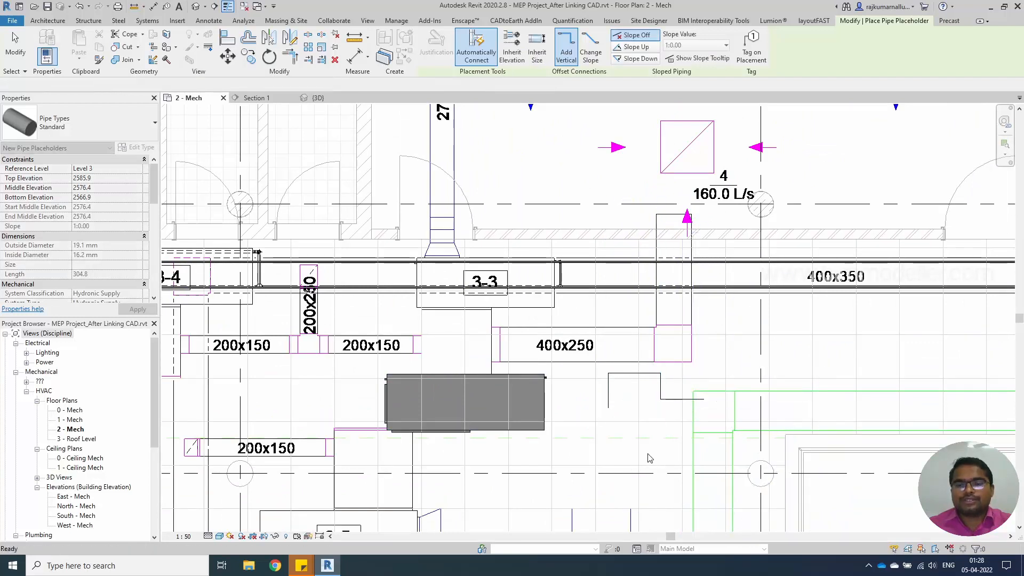
key("Escape")
Step: Select the entire stepped pipe placeholder run as a network and delete it
left_click(668, 405)
scroll(668, 406, "up", 3)
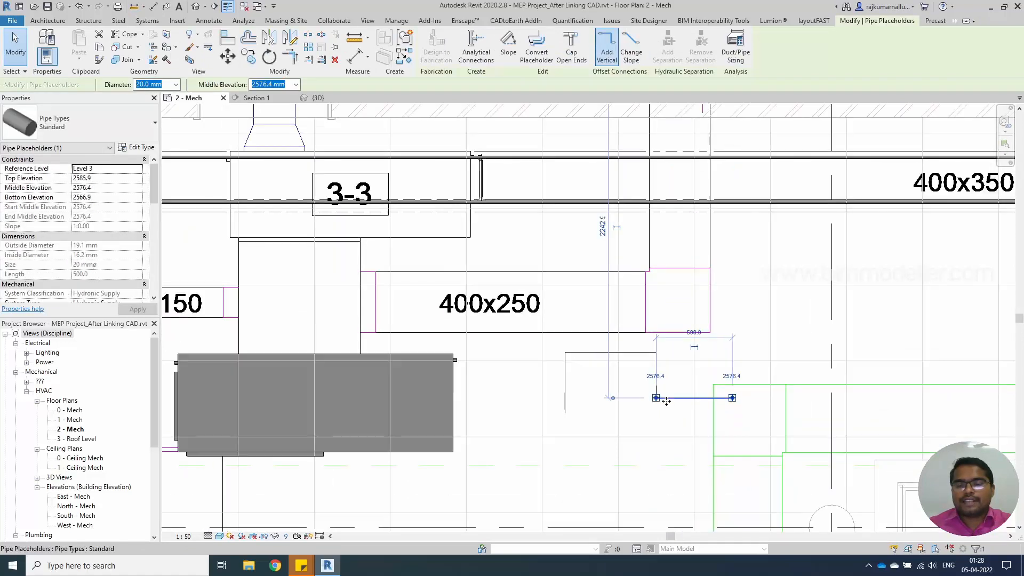
key("Escape")
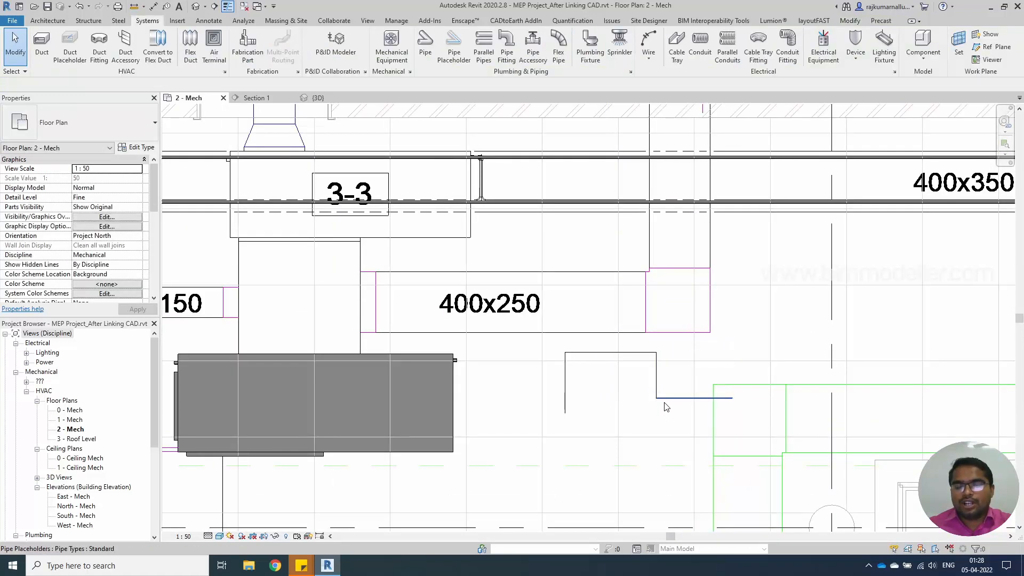
left_click(667, 398)
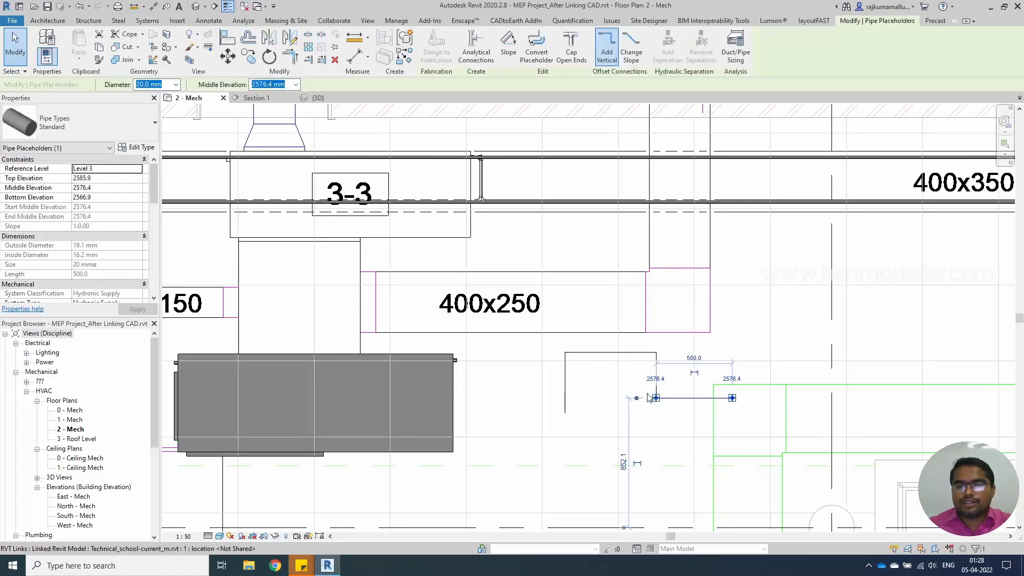
key("Tab")
left_click(673, 399)
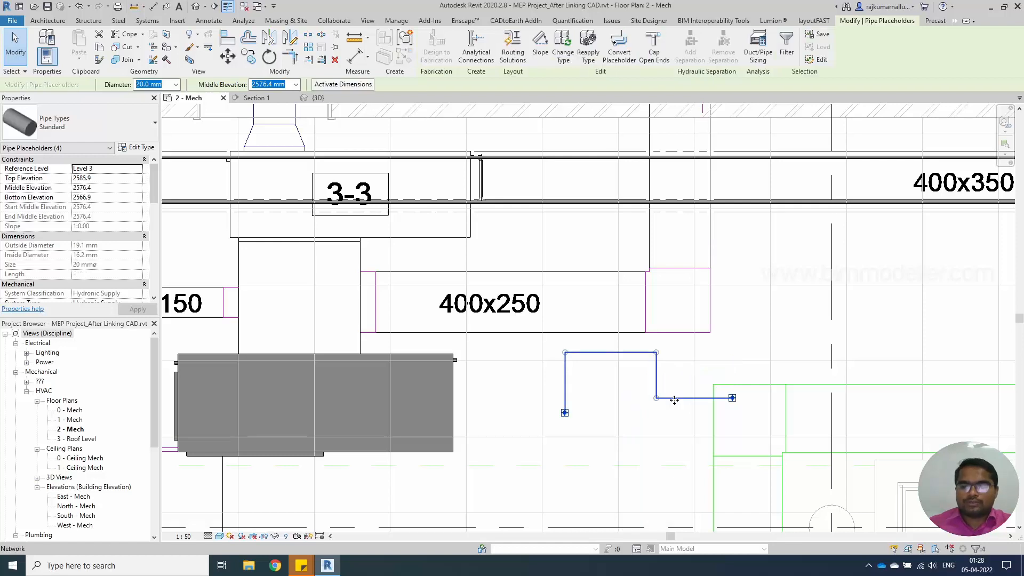
key("Delete")
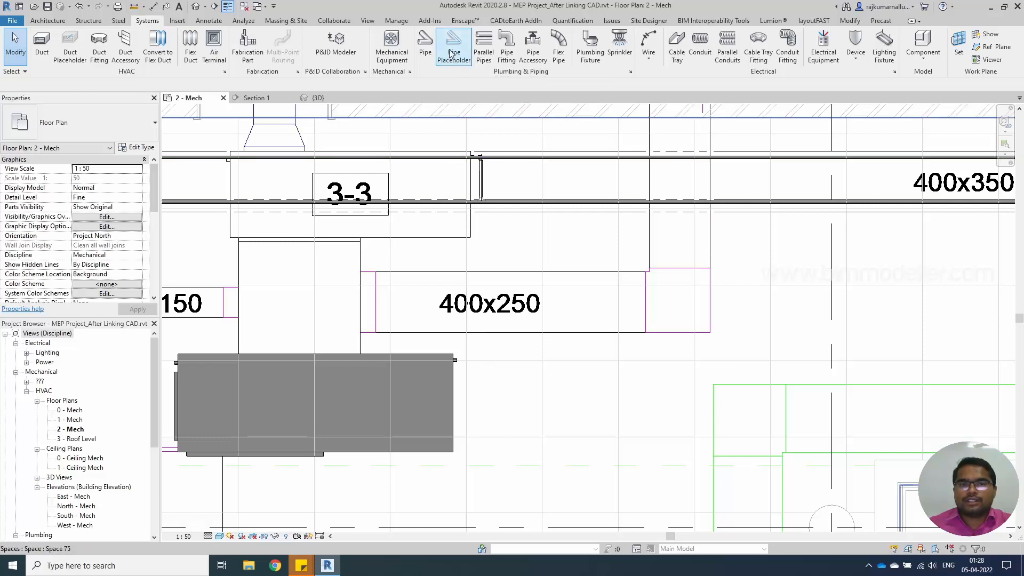
Step: Draw a 20 mm pipe placeholder from the new unit's Connector 1 (Hydronic Supply, Water Supply In), running outward and turning toward the corridor mains
scroll(534, 426, "down", 3)
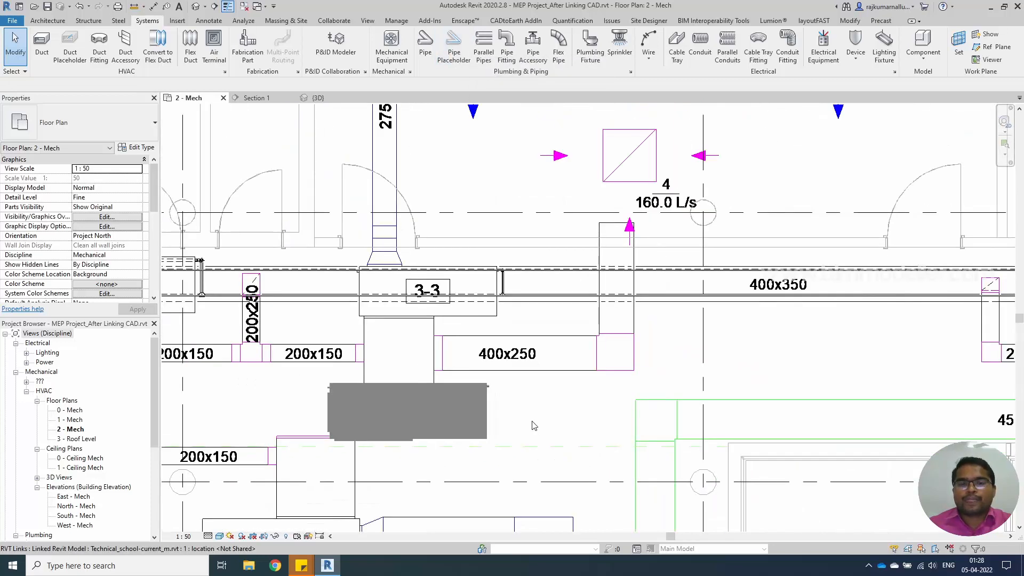
middle_click_drag(533, 423, 583, 427)
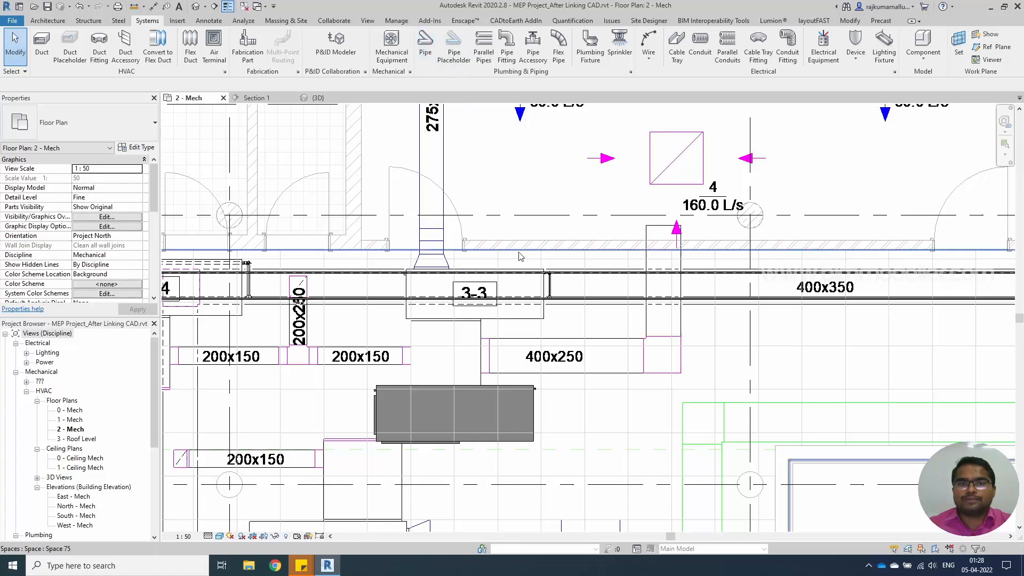
middle_click_drag(560, 398, 571, 402)
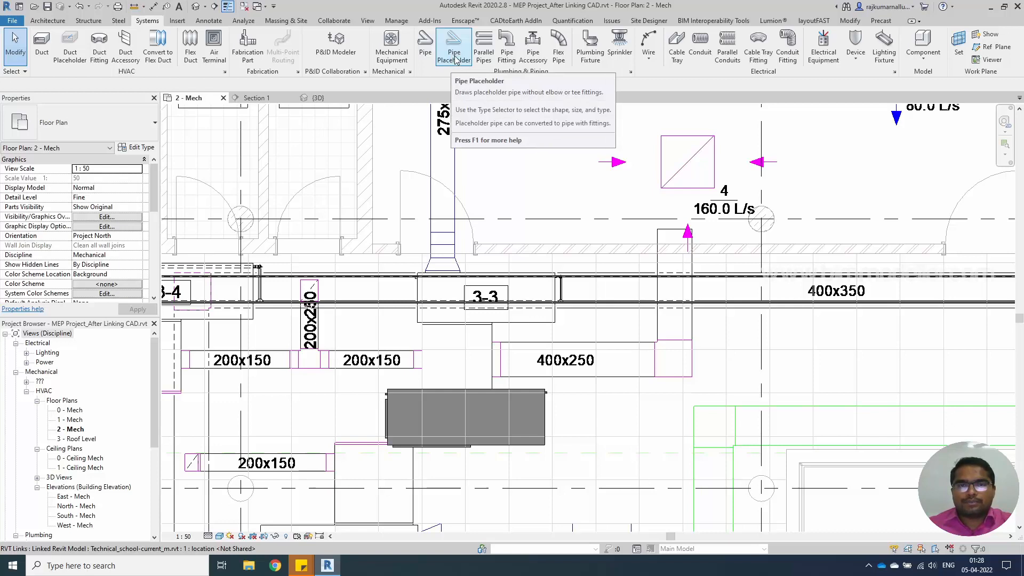
left_click(454, 56)
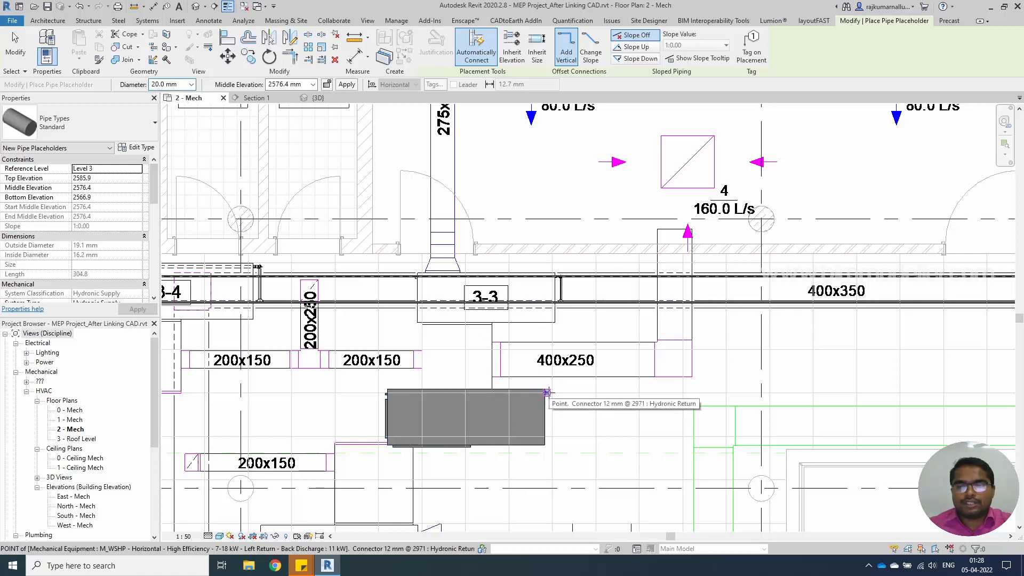
scroll(546, 393, "up", 5)
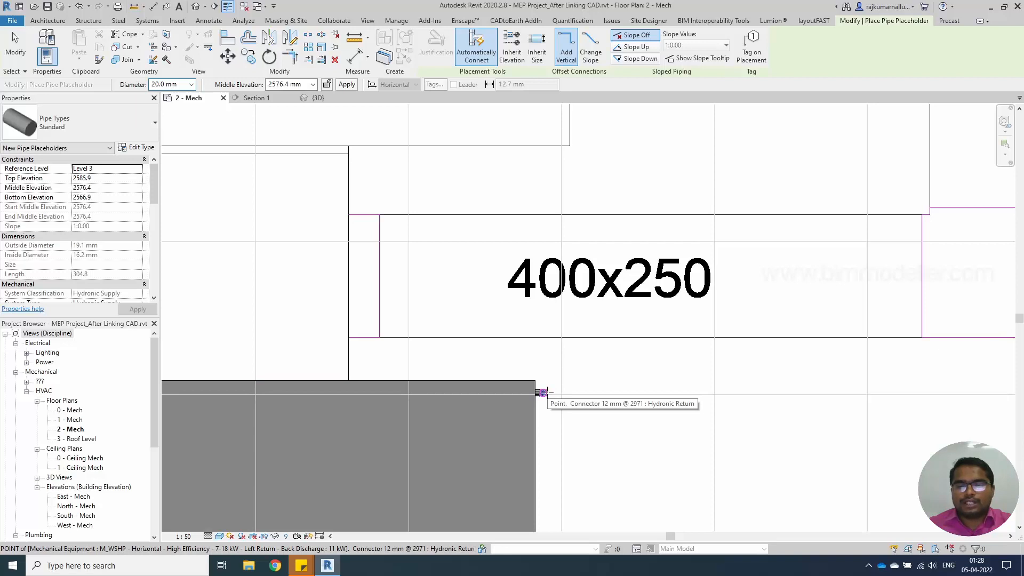
left_click(543, 392)
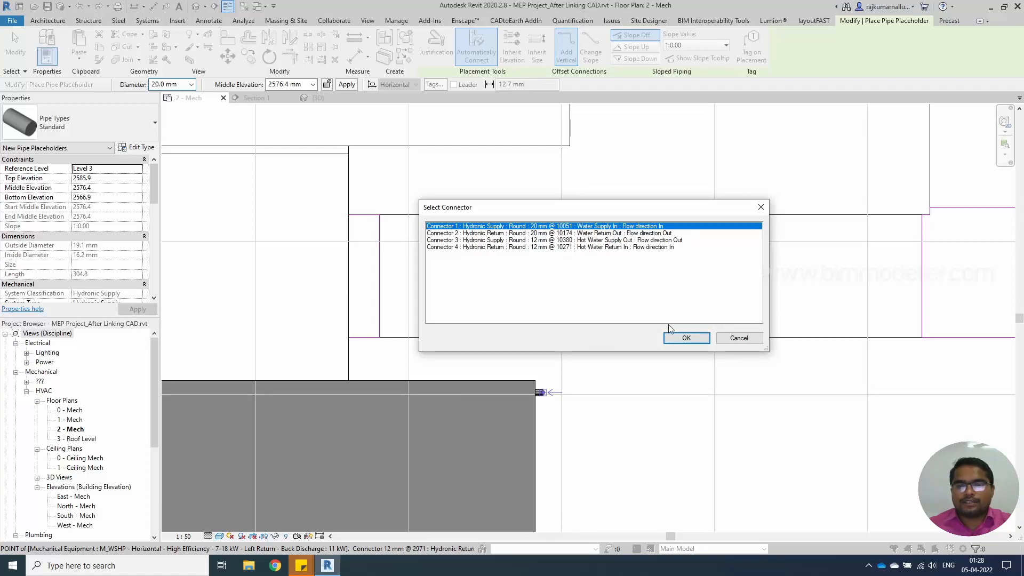
left_click(686, 338)
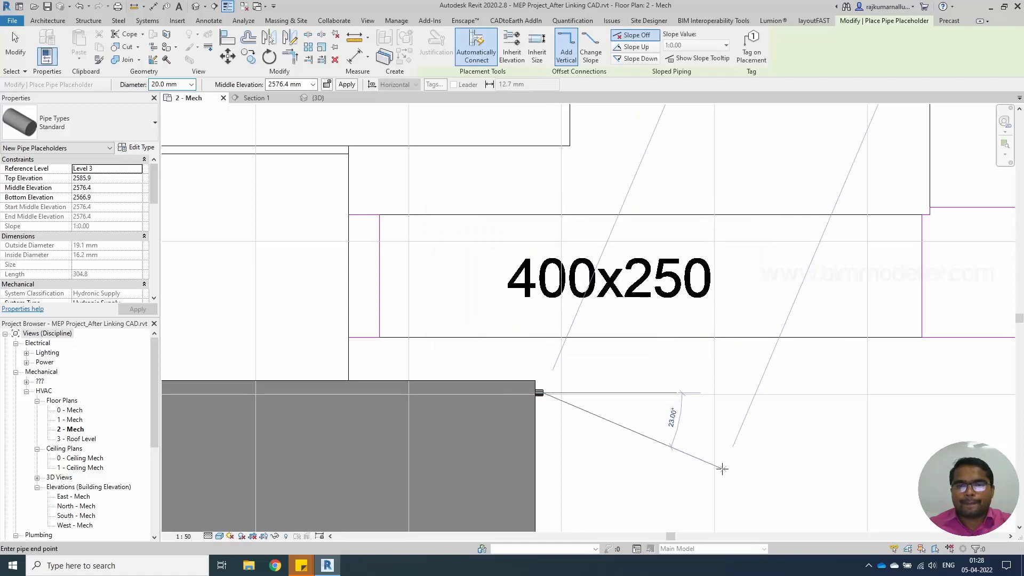
scroll(625, 437, "down", 3)
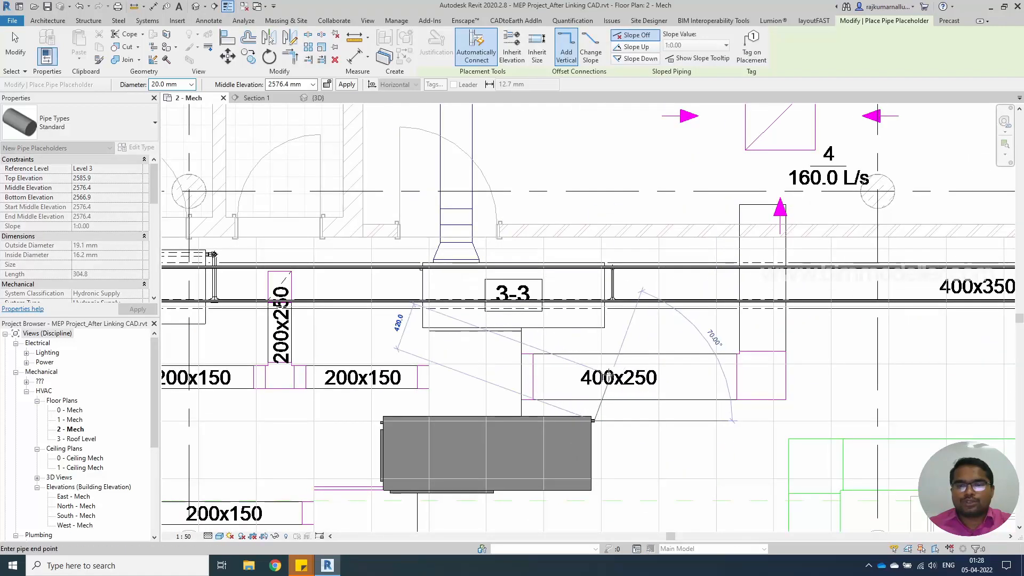
left_click(619, 421)
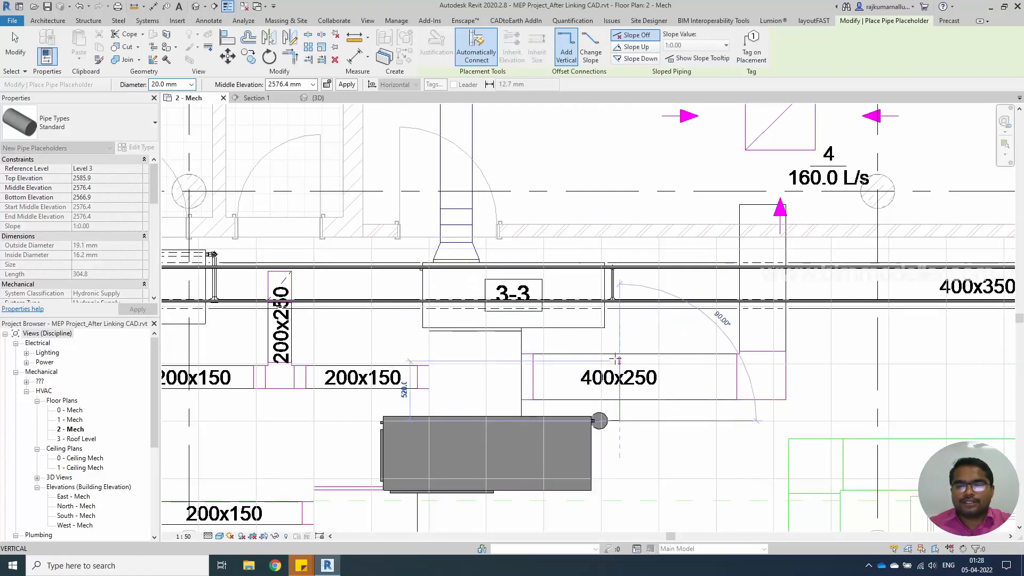
left_click(619, 327)
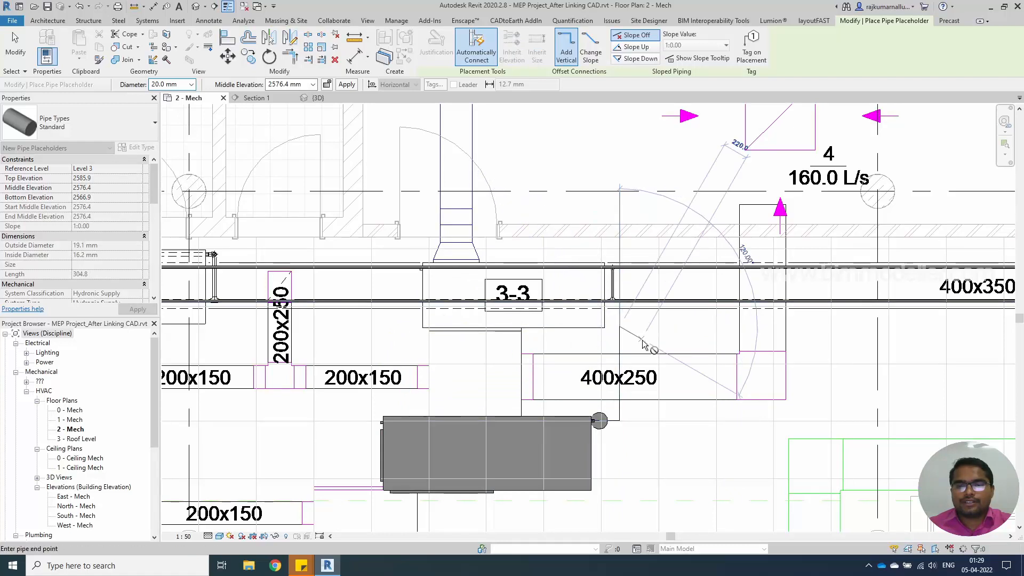
scroll(623, 321, "up", 2)
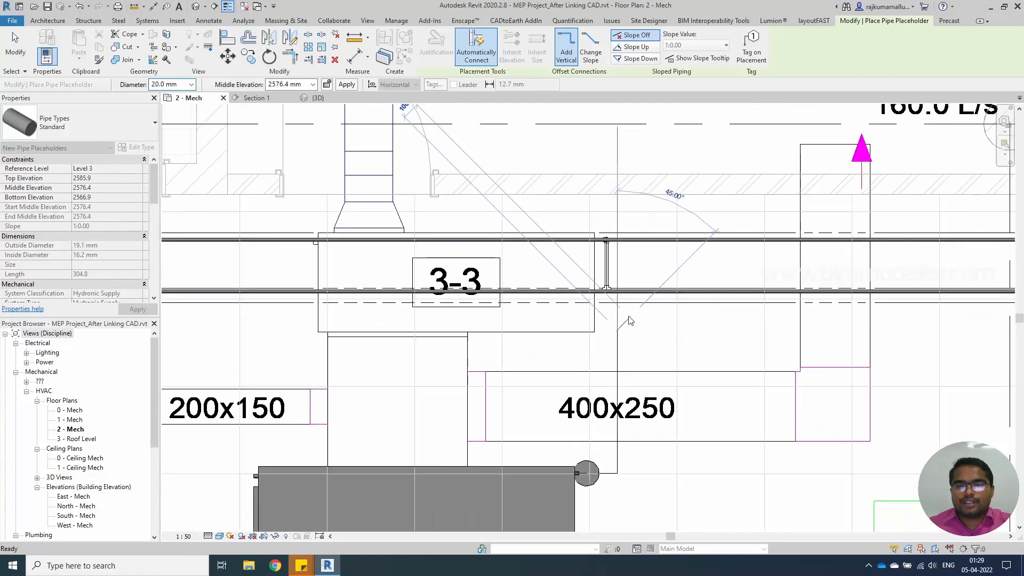
scroll(629, 320, "down", 2)
key("Escape")
key("Escape")
Step: Check the farther corridor main's piping system, and extend the new unit's supply placeholder to that main with Trim/Extend Single Element
left_click(633, 268)
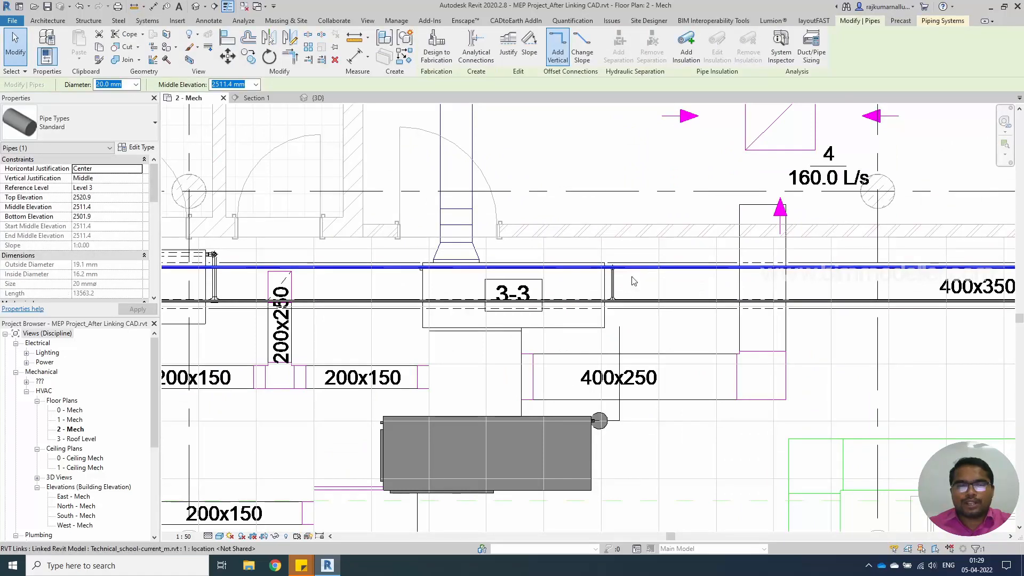
scroll(53, 261, "down", 3)
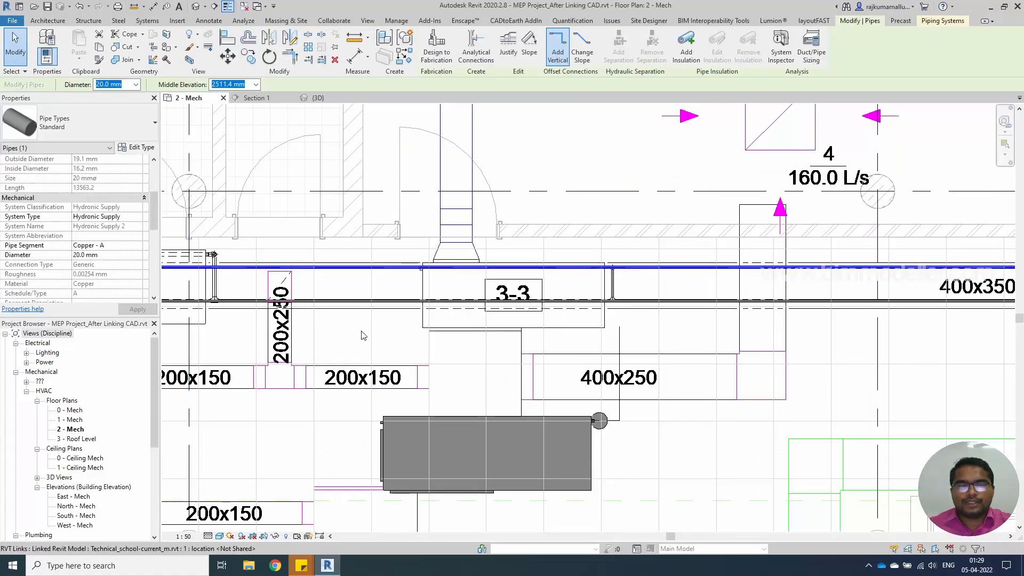
key("Escape")
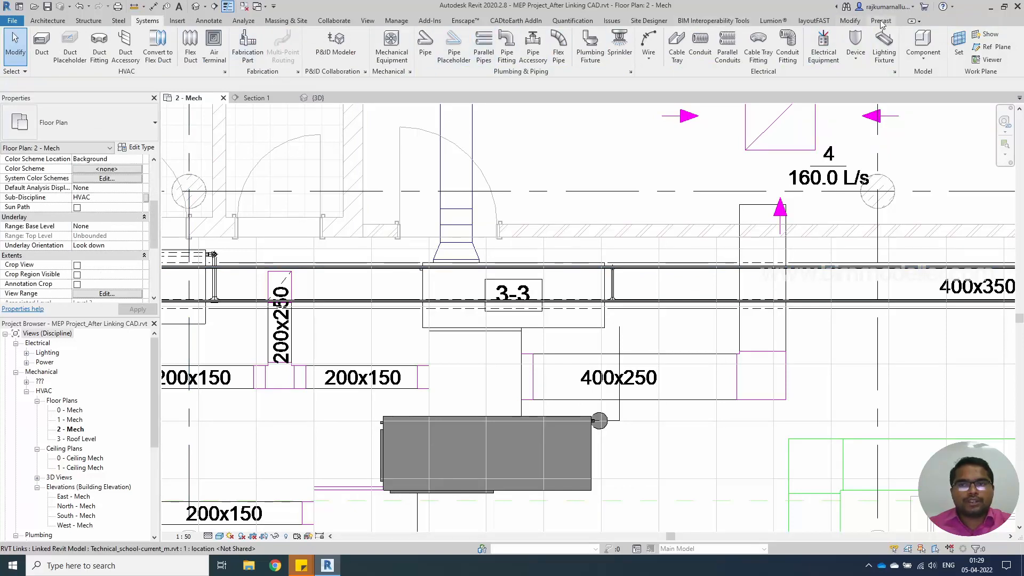
left_click(850, 20)
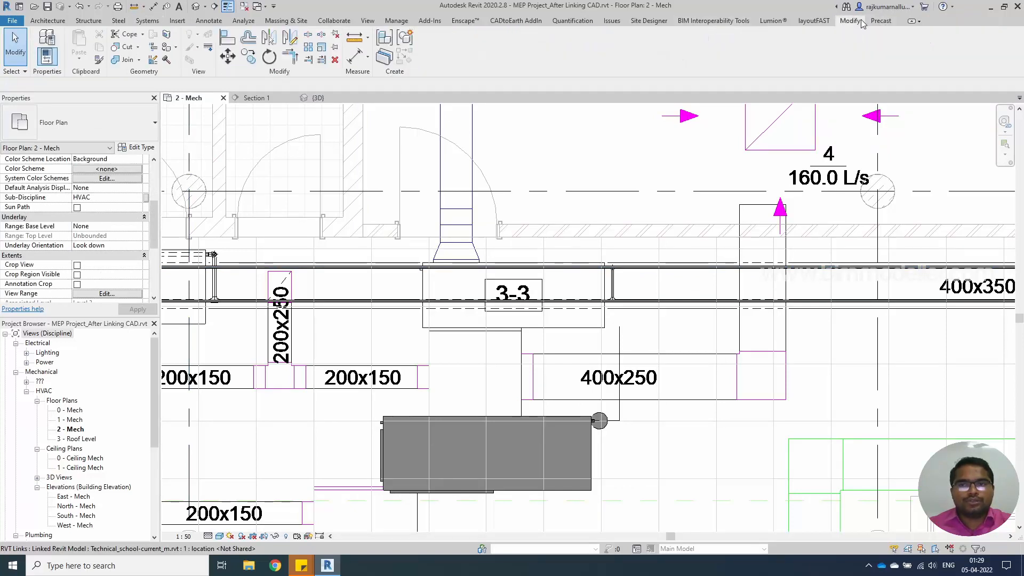
left_click(309, 60)
left_click(653, 271)
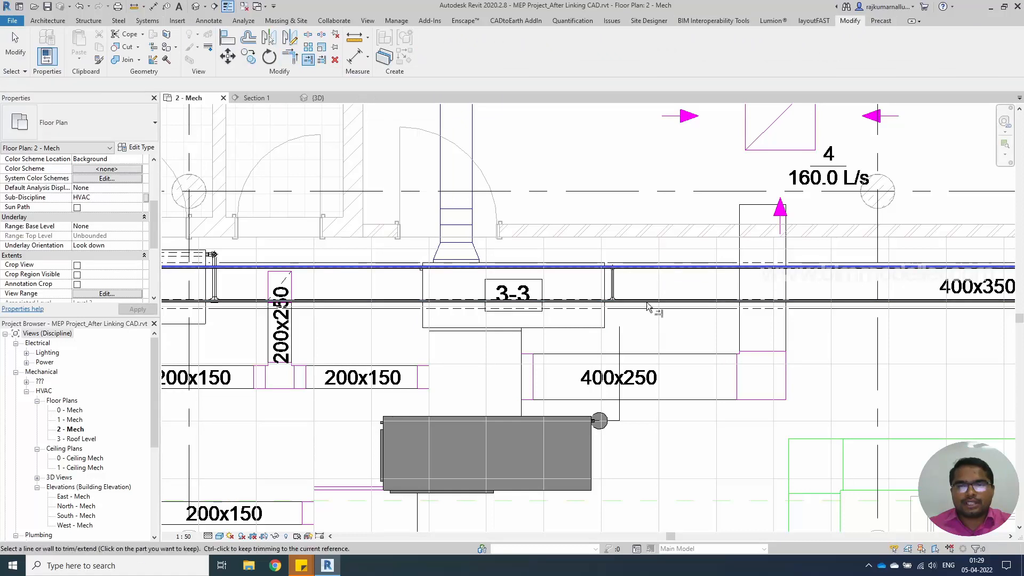
left_click(617, 343)
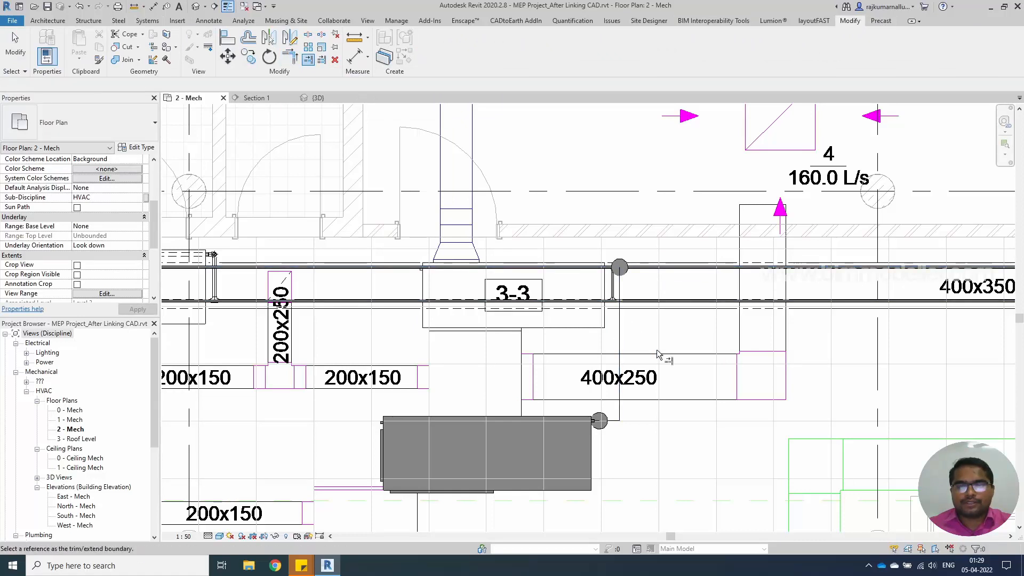
key("Escape")
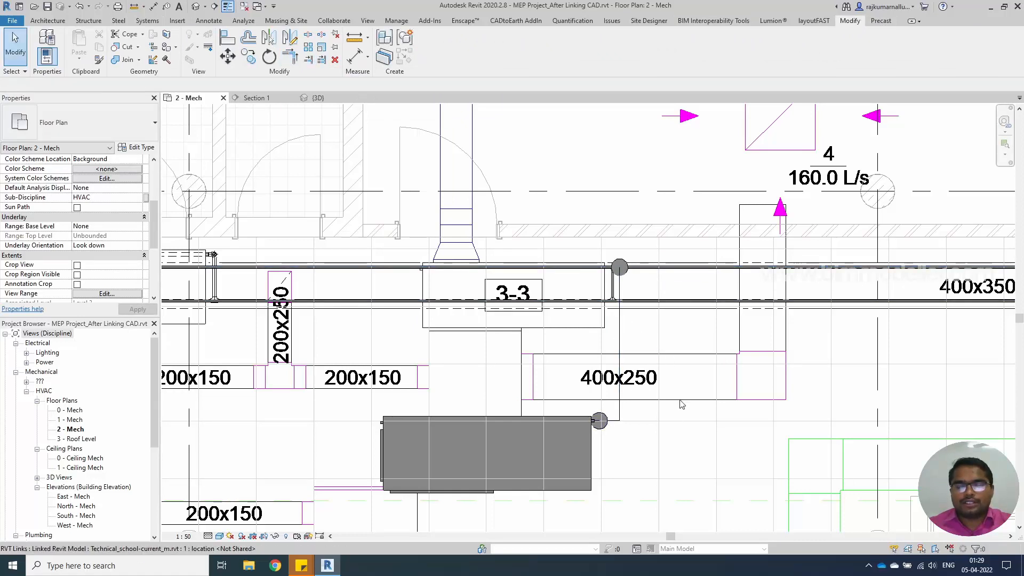
scroll(636, 406, "down", 1)
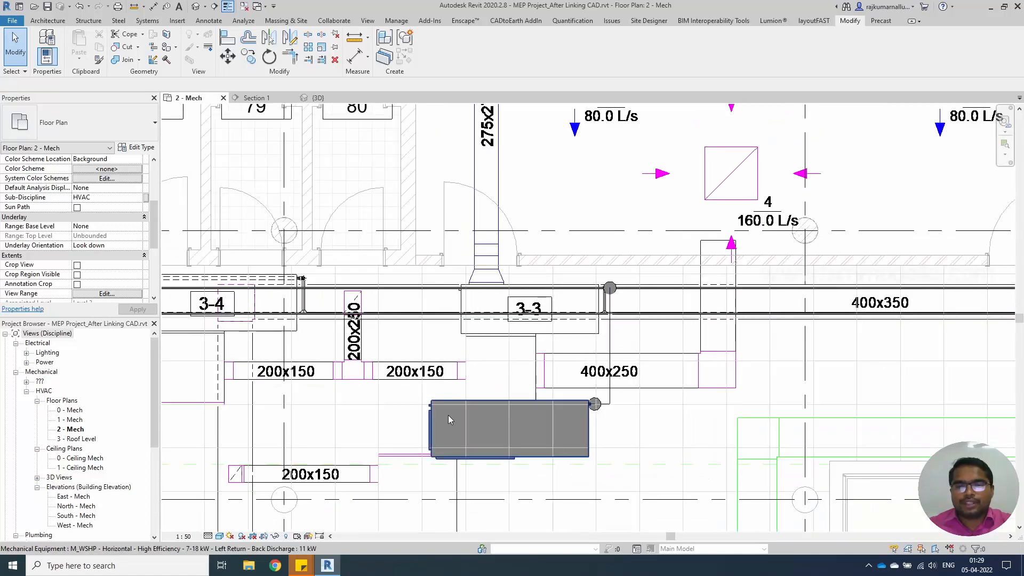
Step: Isolate the new heat pump unit and its connected supply placeholder run in a 3D selection-box view
left_click(565, 427)
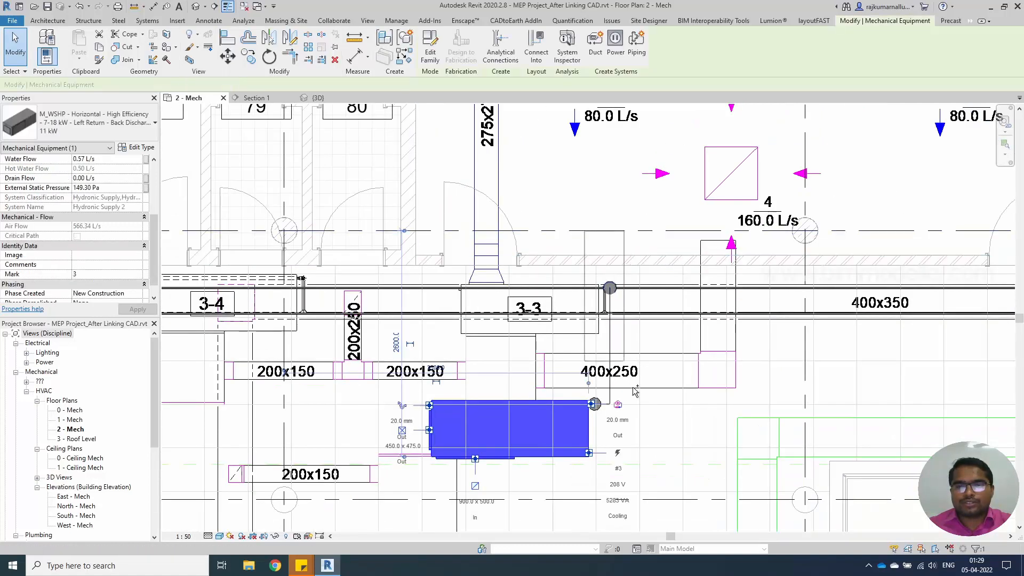
left_click_drag(644, 444, 645, 451, "ctrl")
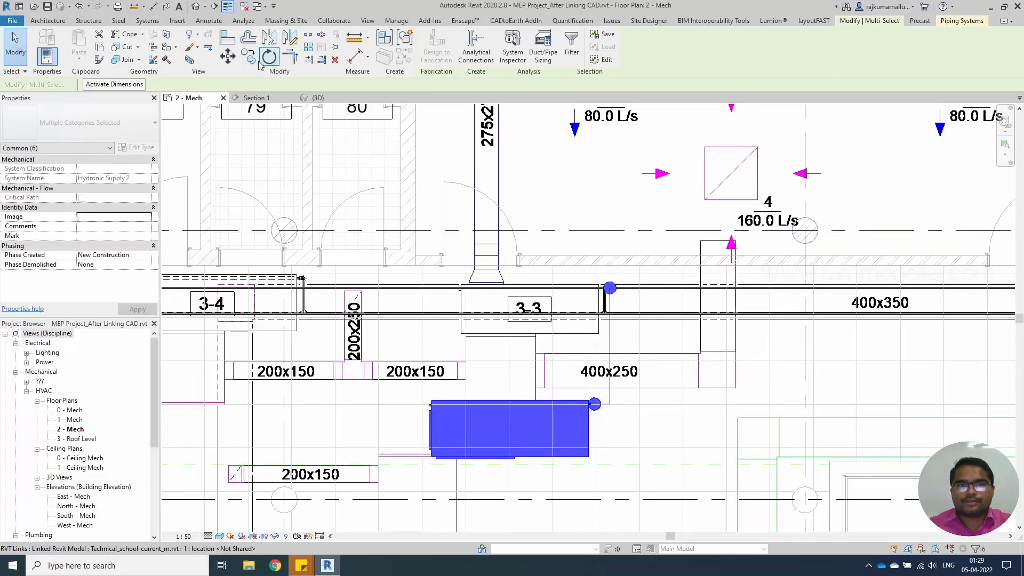
left_click(190, 60)
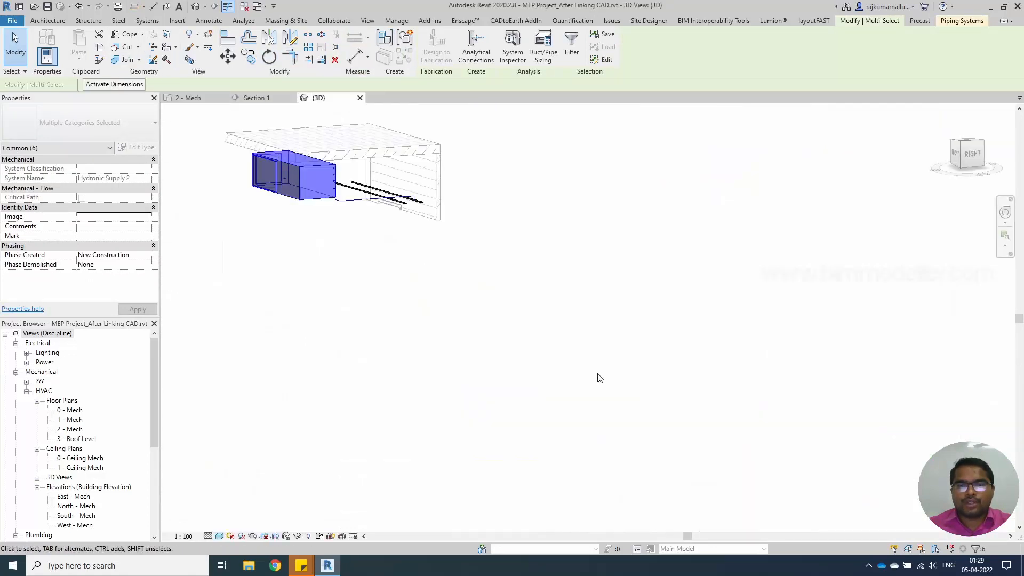
middle_click_drag(398, 278, 469, 337)
scroll(442, 273, "up", 5)
key("Escape")
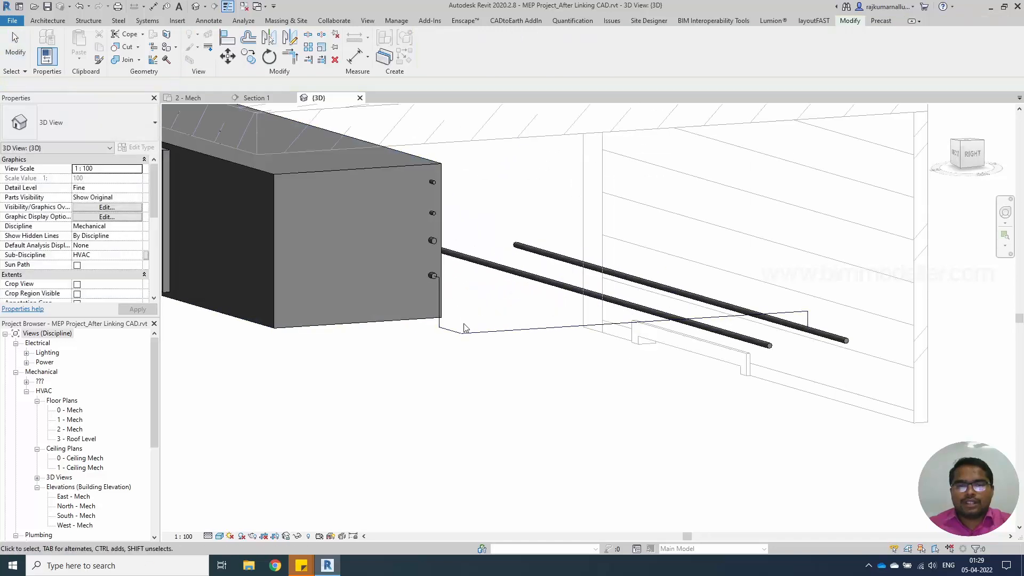
Step: Examine the supply placeholder's route and its drop to the farther main in 3D, and close the 3D view
scroll(466, 337, "up", 2)
left_click(555, 328)
mouse_move(558, 363)
middle_mouse_down("shift")
mouse_move(633, 368)
mouse_move(576, 366)
middle_mouse_up("shift")
scroll(949, 300, "up", 2)
scroll(662, 349, "down", 3)
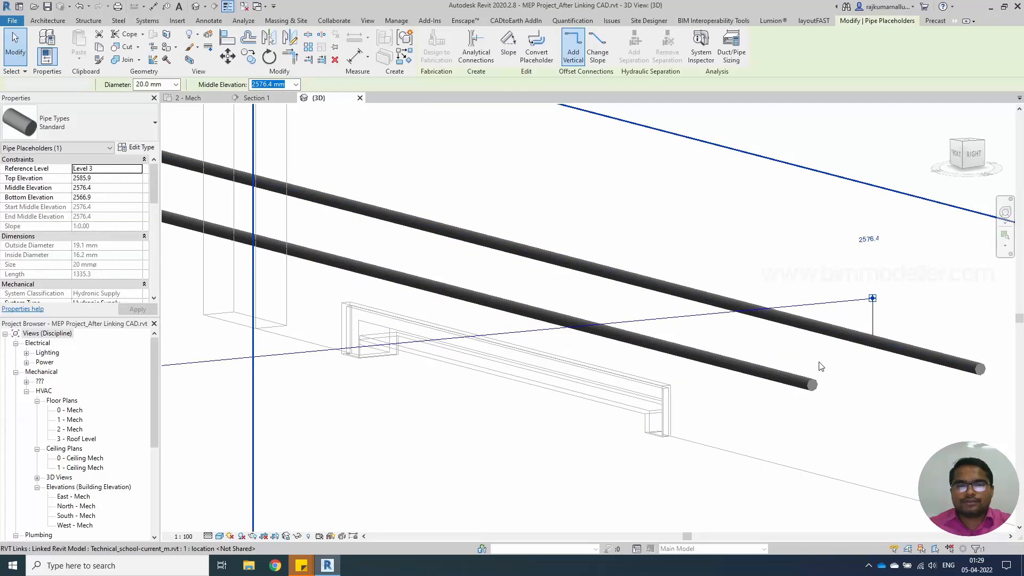
key("Escape")
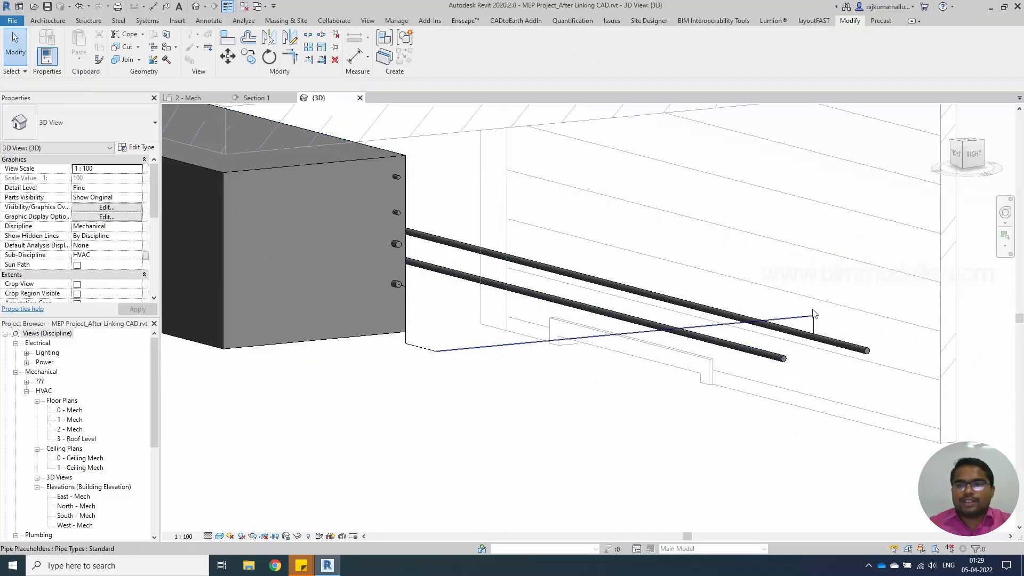
left_click(360, 97)
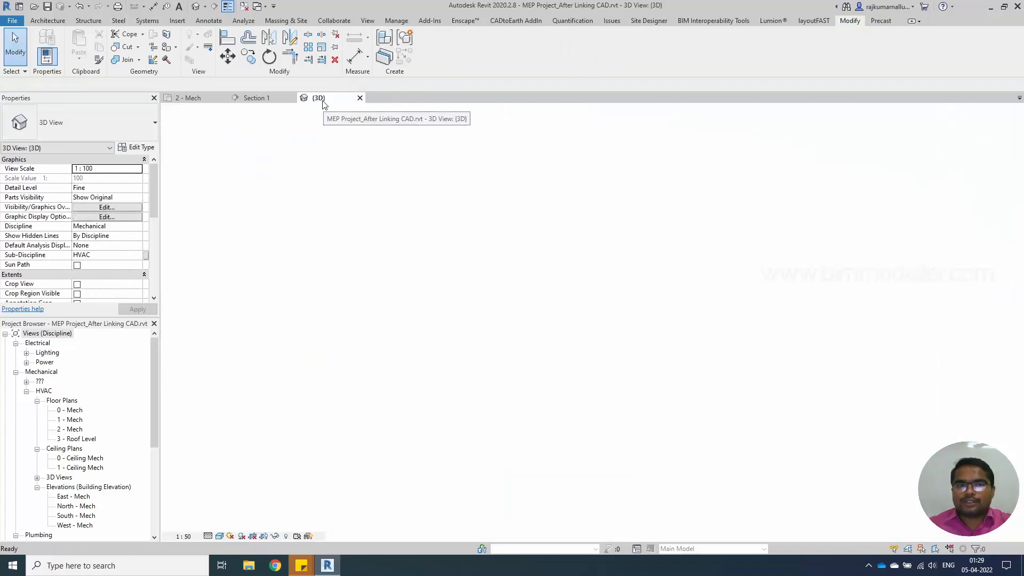
Step: Move the heat pump unit in the 2 - Mech plan closer to the corridor mains, beside the 400x250 duct
left_click(529, 415)
scroll(530, 414, "up", 2)
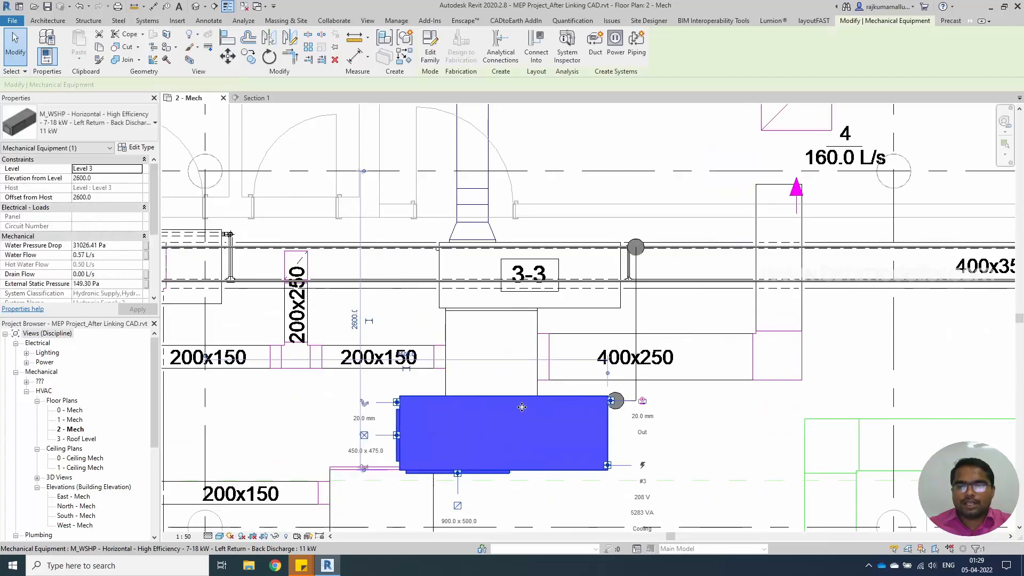
left_click_drag(520, 351, 464, 341)
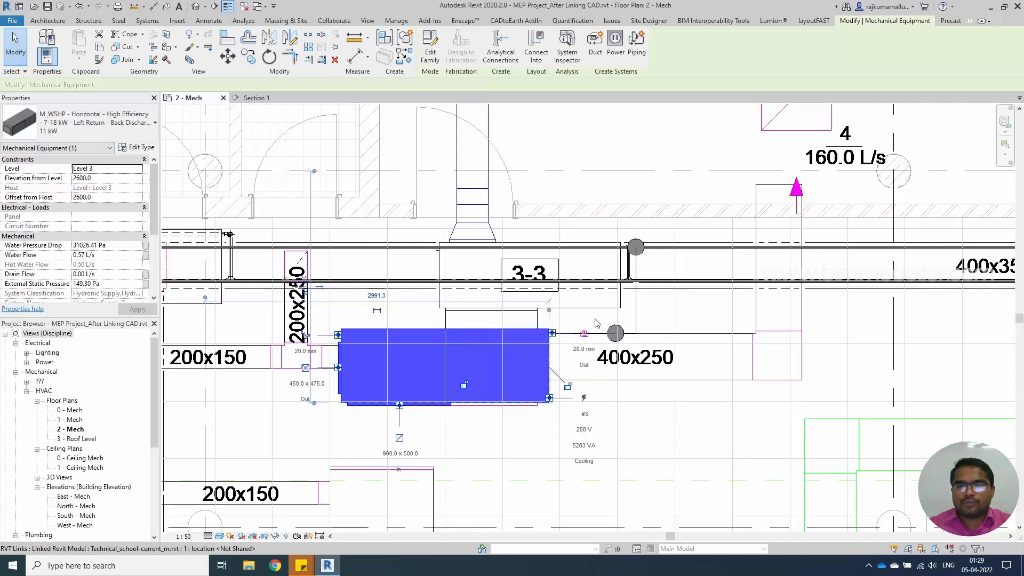
Step: Shift the supply run's vertical placeholder segment along the run until it sits close to the unit's connector
left_click(616, 334)
key("Left")
key("Left")
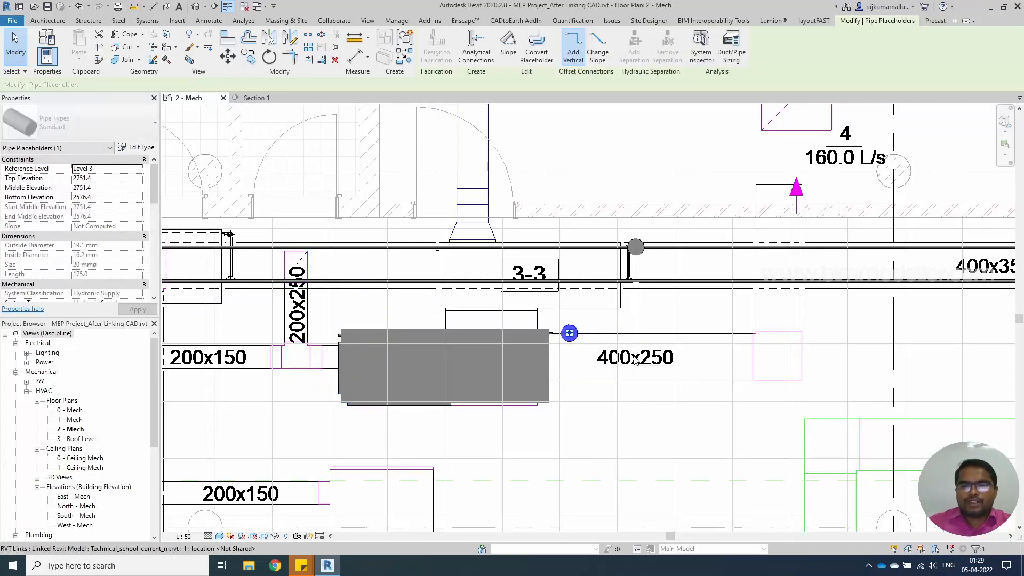
key("Escape")
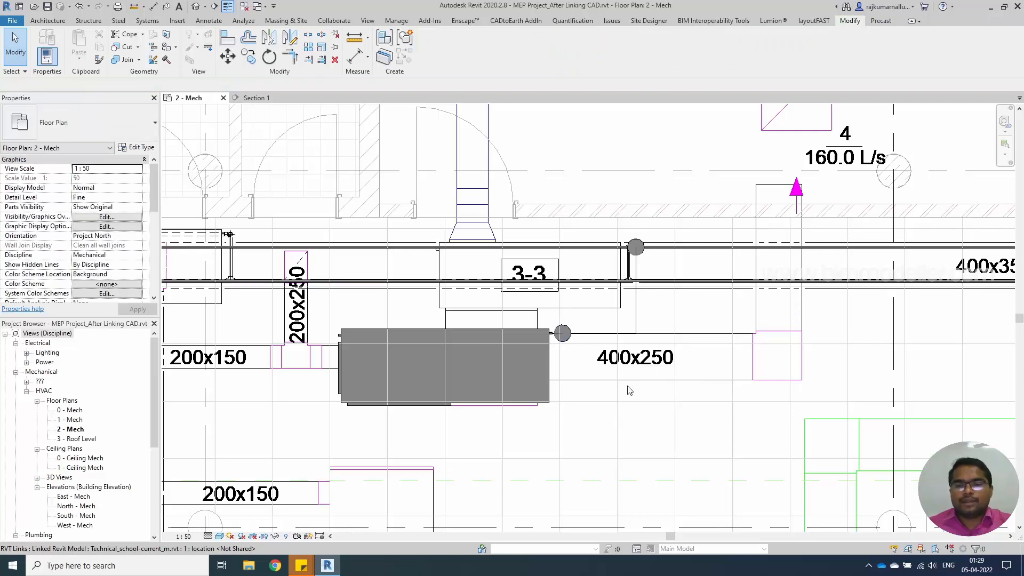
Step: Select the whole supply placeholder run as a network branch and convert it to pipe with fittings
key("Tab")
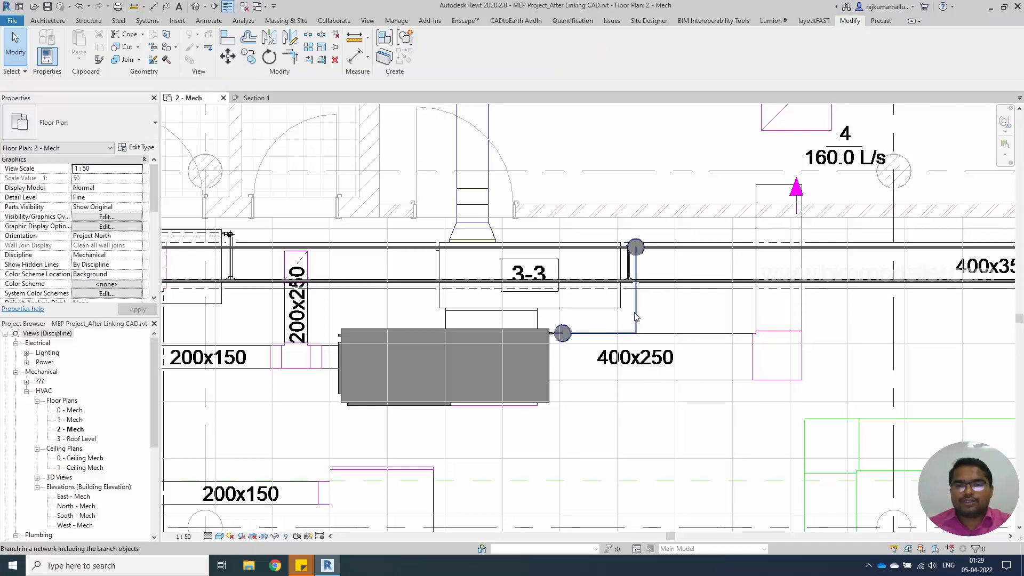
left_click(635, 317)
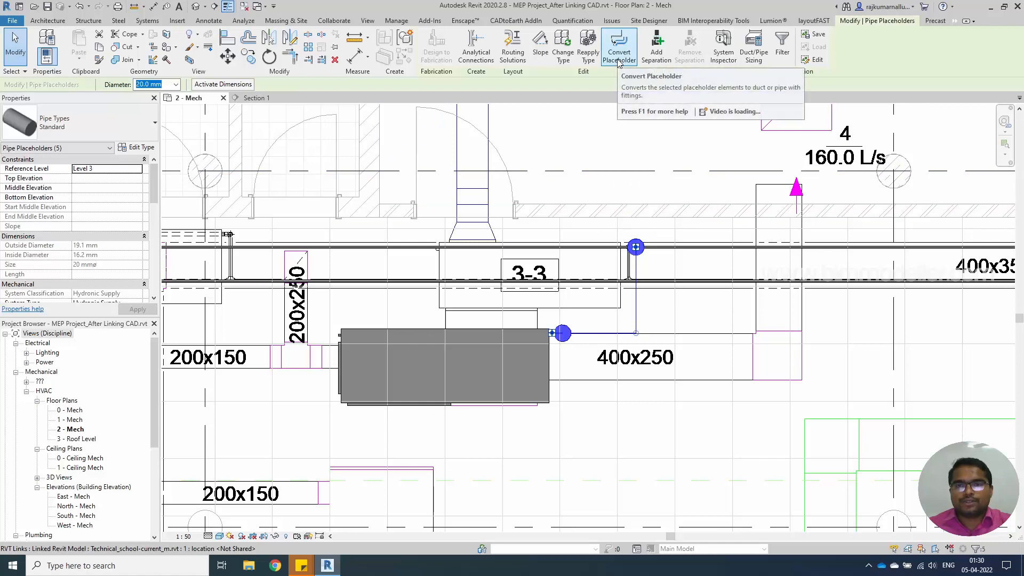
left_click(619, 63)
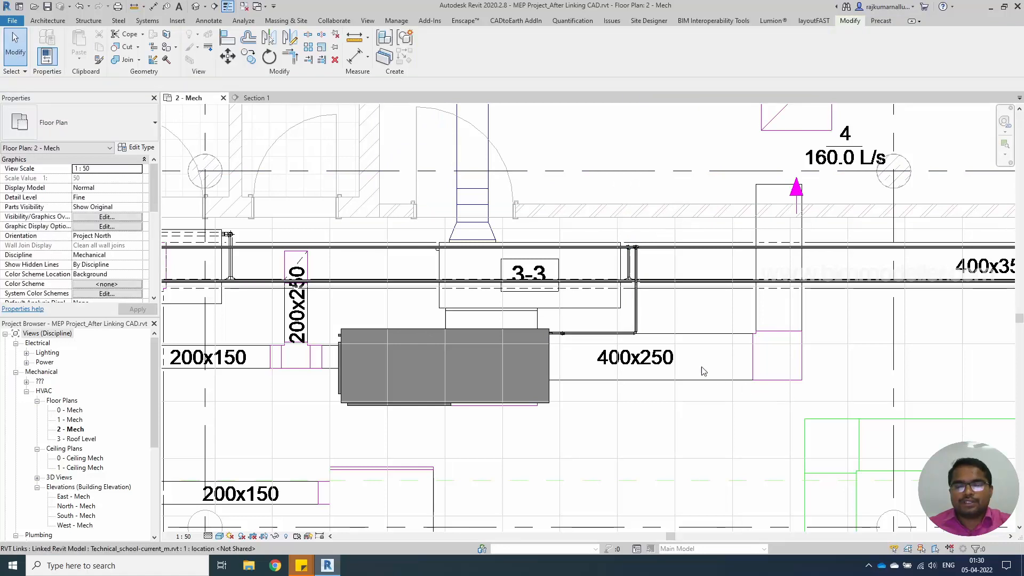
scroll(703, 372, "up", 3)
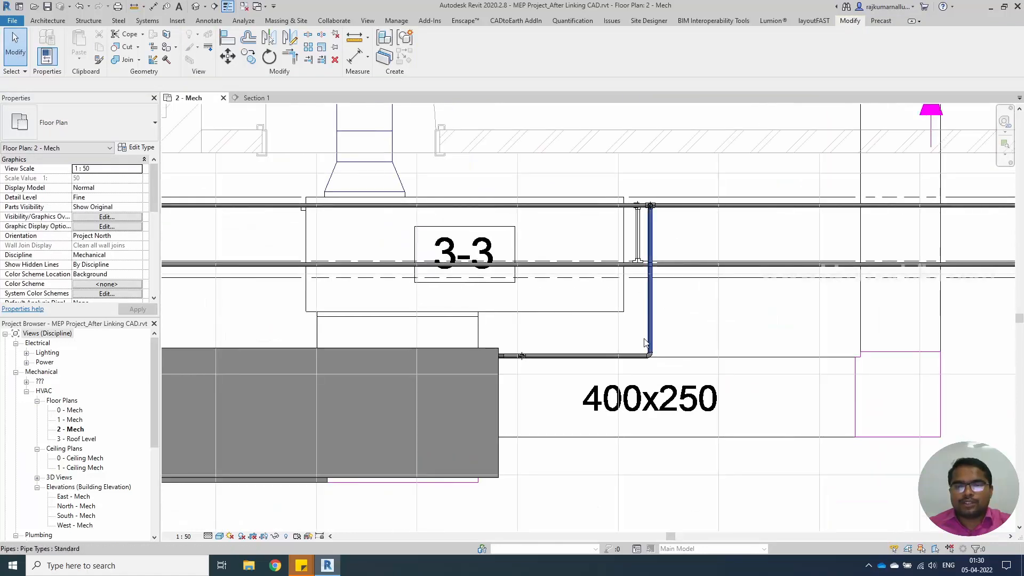
scroll(645, 342, "up", 3)
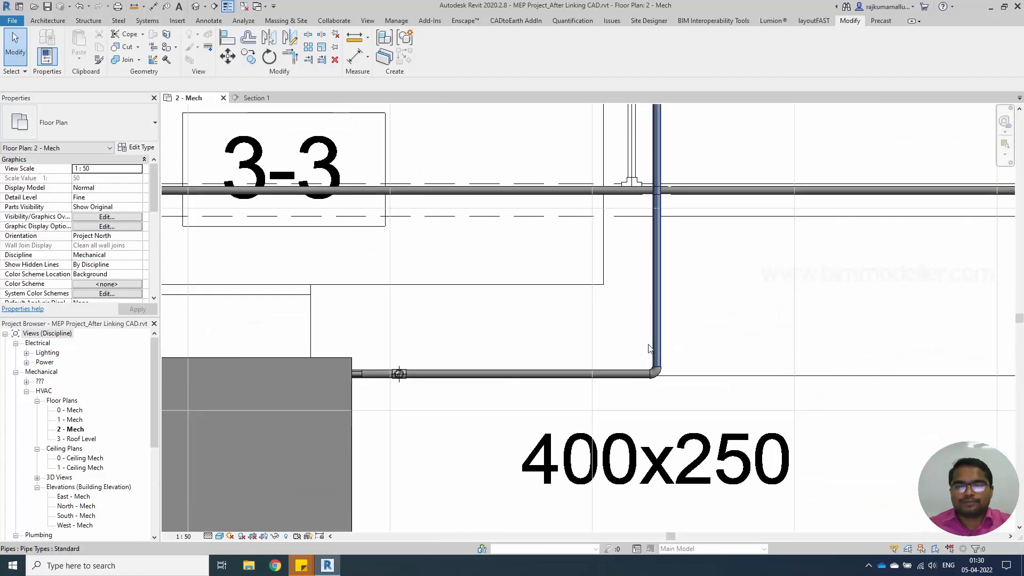
scroll(649, 348, "down", 2)
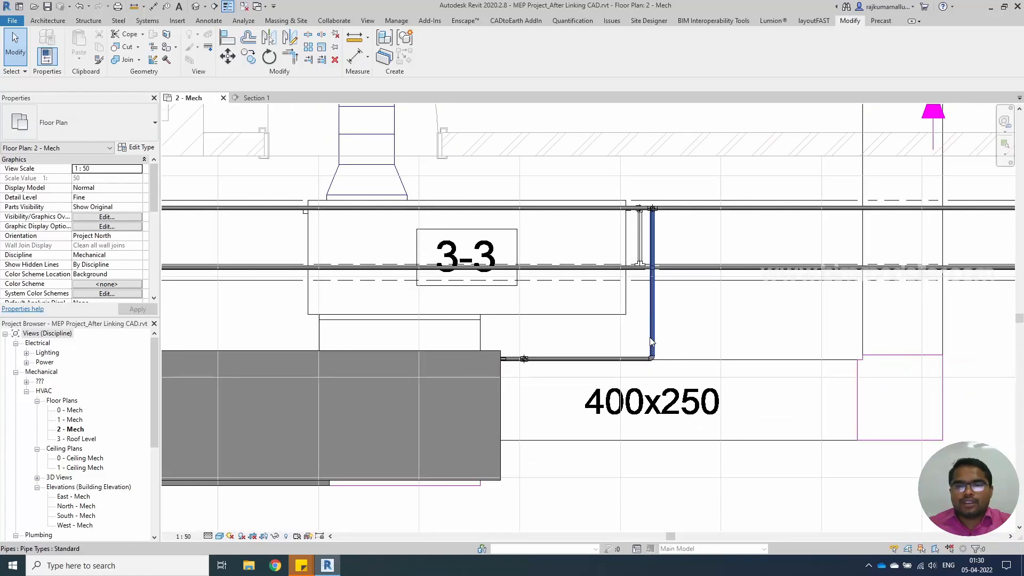
Step: Select the converted supply run, review the pipe types offered by Change Type, and leave without choosing another
key("Tab")
left_click(652, 341)
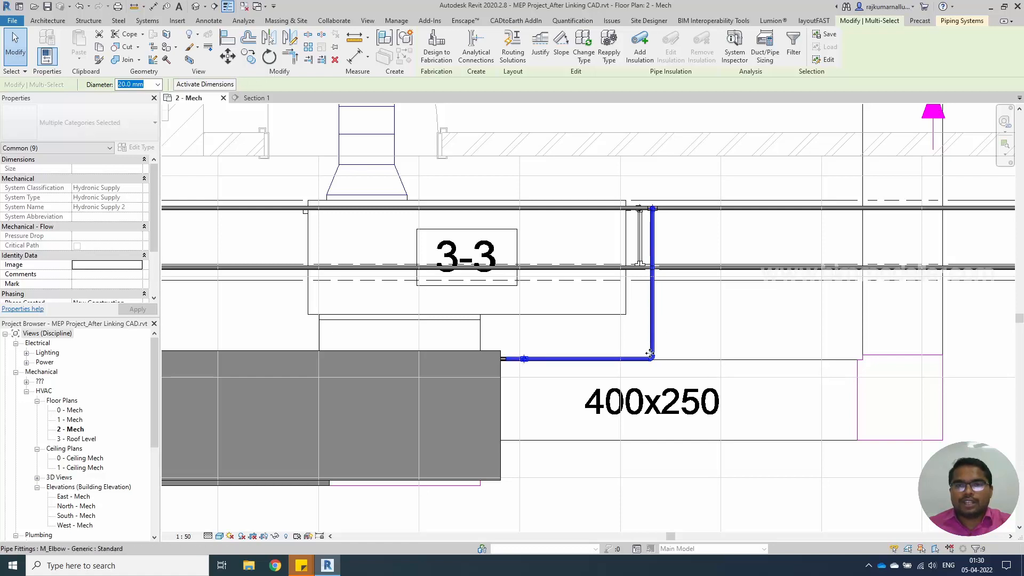
left_click(583, 59)
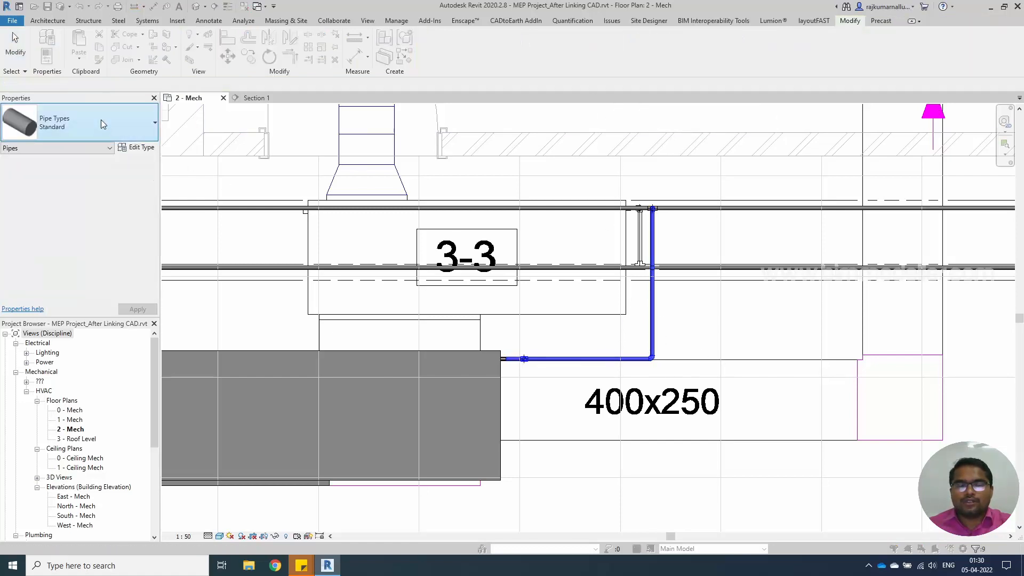
left_click(103, 124)
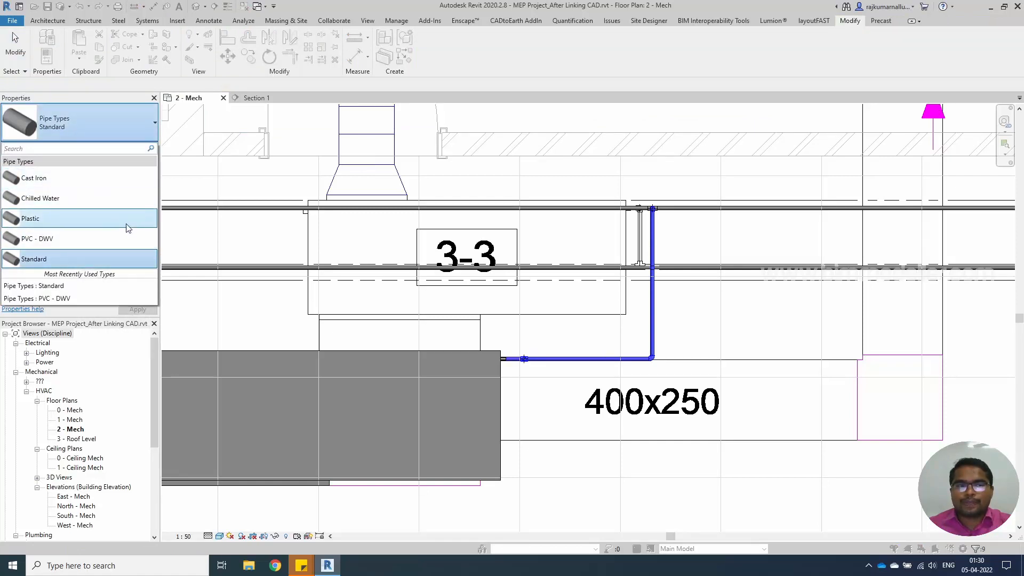
middle_click(627, 368)
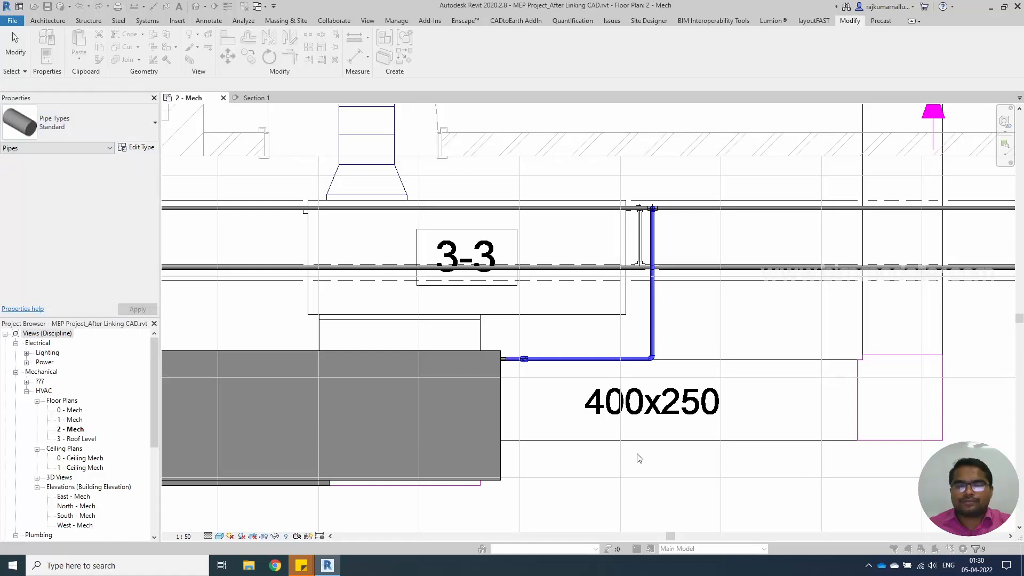
key("Escape")
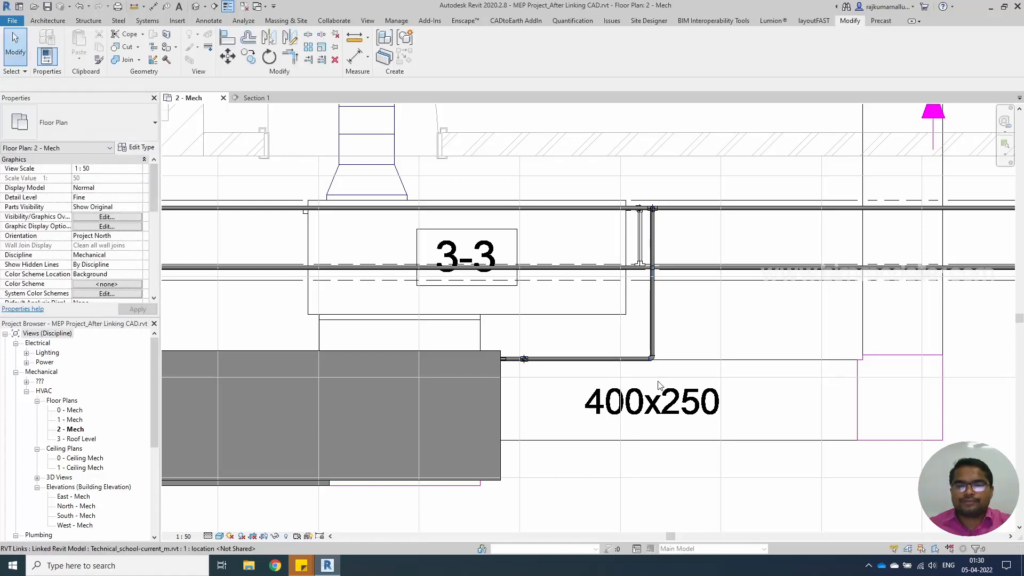
scroll(659, 385, "down", 2)
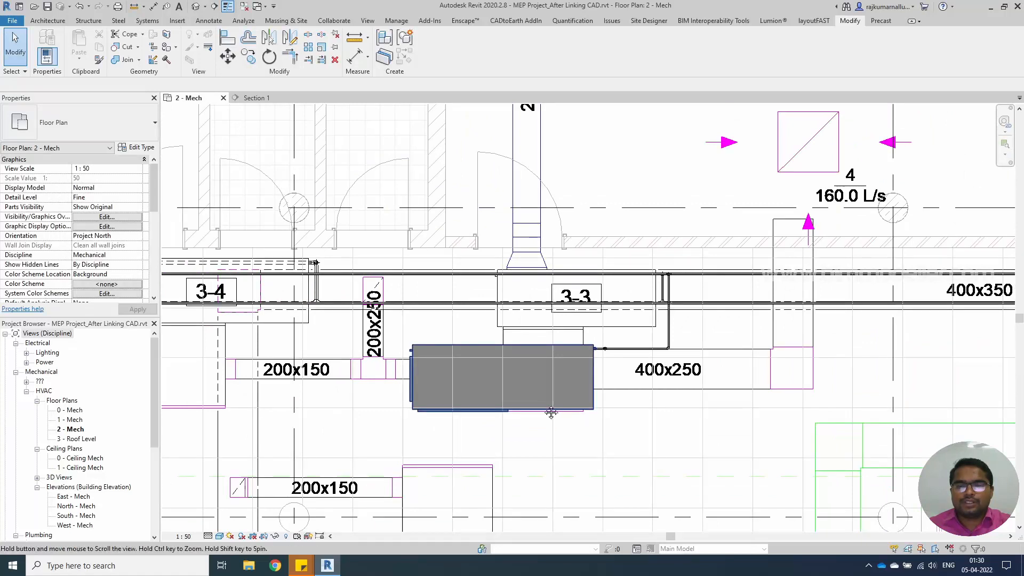
middle_click_drag(514, 419, 550, 407)
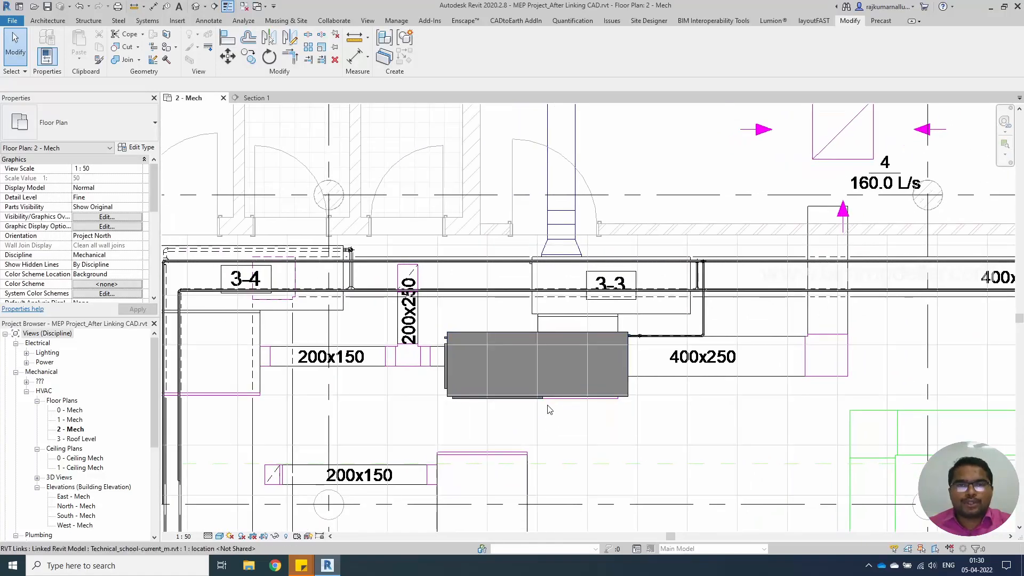